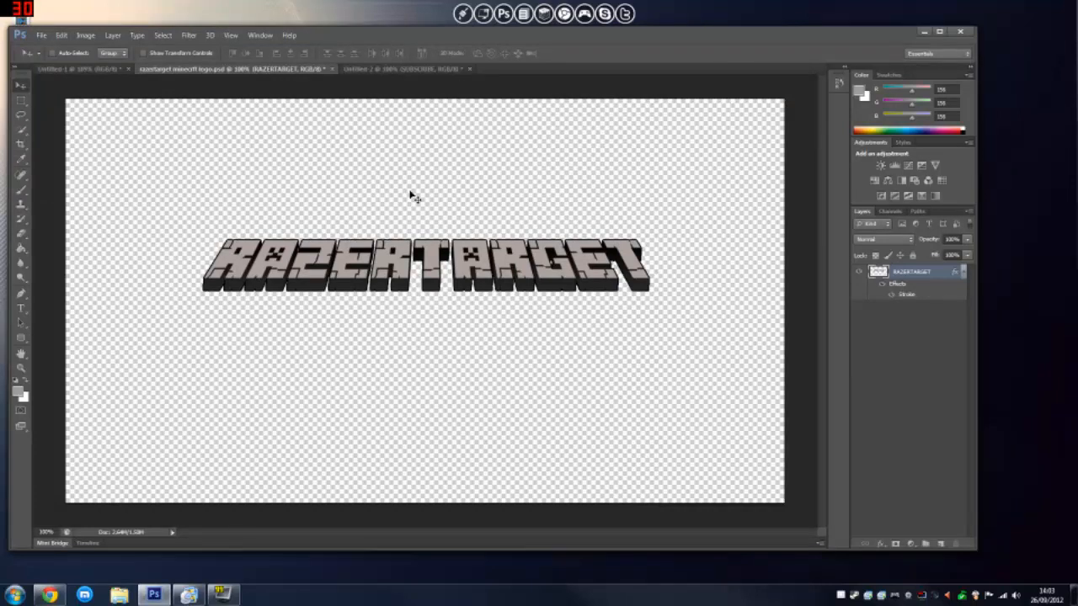
Step: Check the Minecraft logo reference image in the browser, returning to a maximized Photoshop window
{"action": "left_click", "coordinate": [50, 595]}
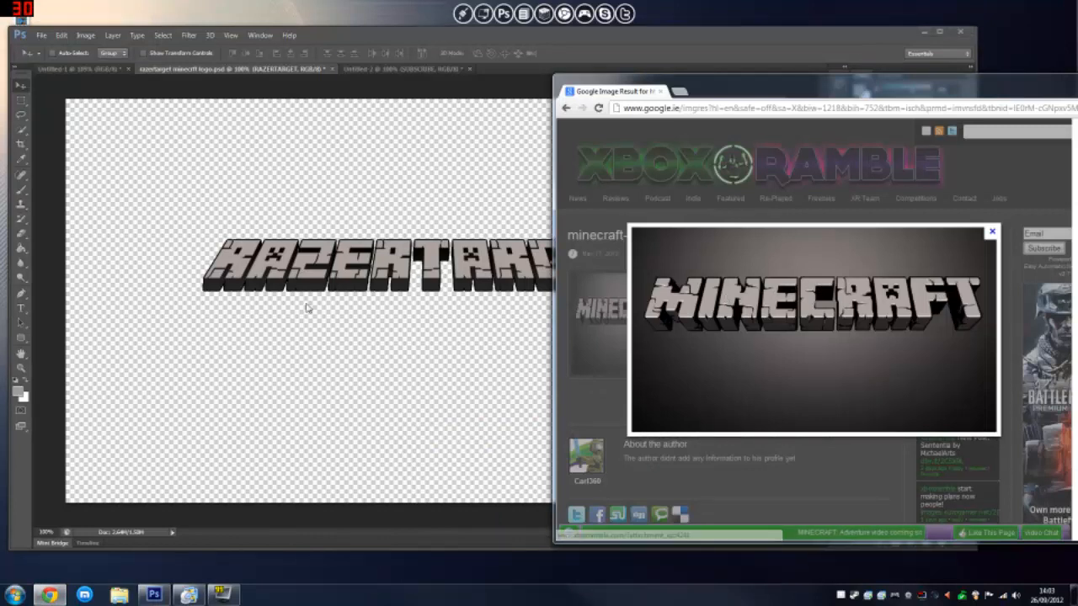
{"action": "left_click", "coordinate": [307, 309]}
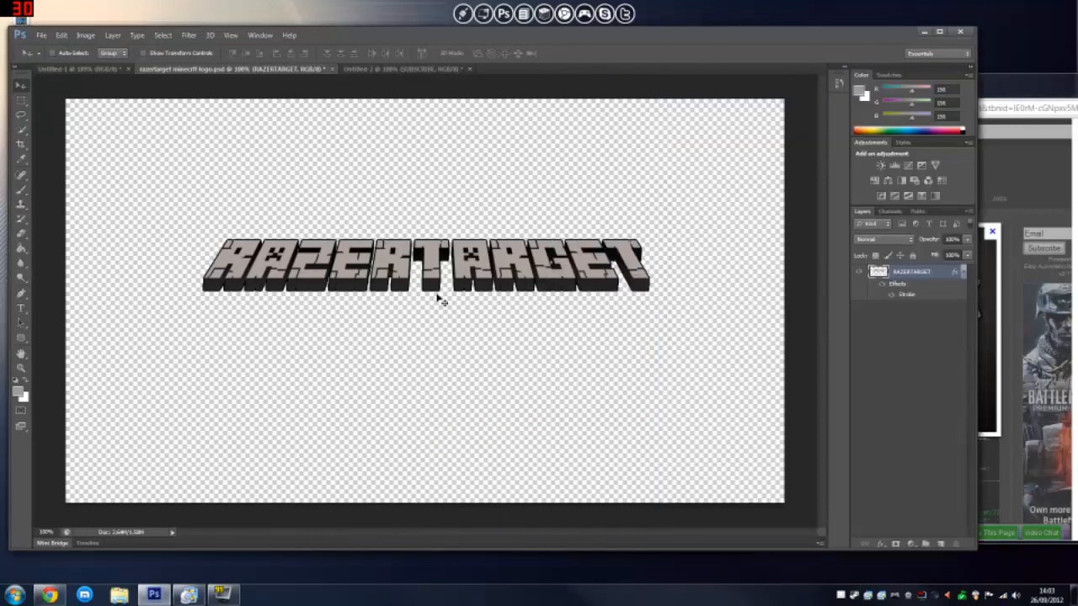
{"action": "double_click", "coordinate": [886, 34]}
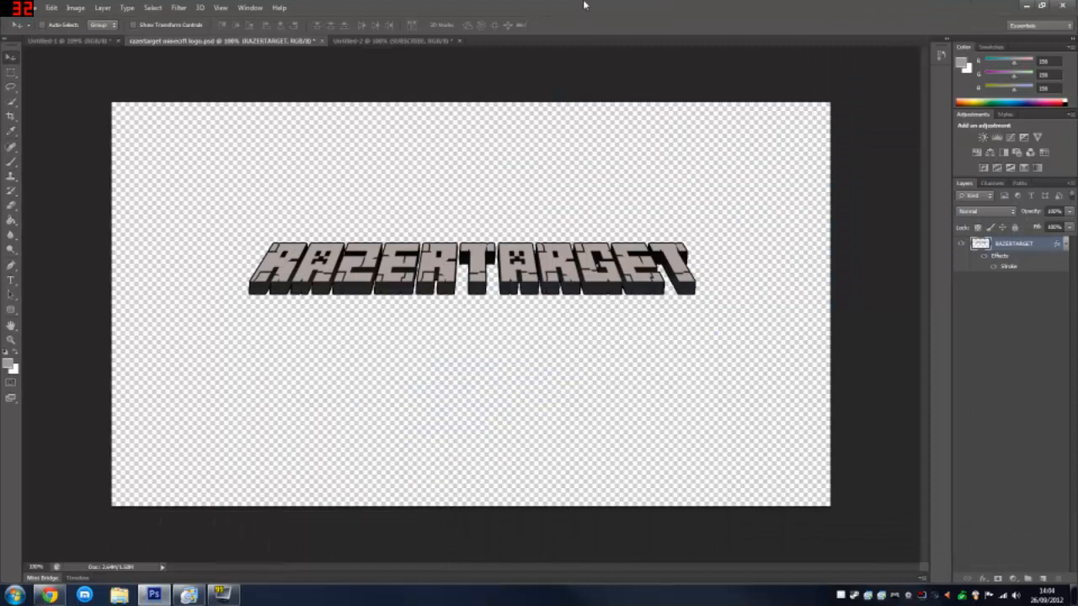
Step: Create a new 1280 x 720 pixel RGB document with a transparent background
{"action": "left_click", "coordinate": [419, 41]}
{"action": "right_click", "coordinate": [489, 42]}
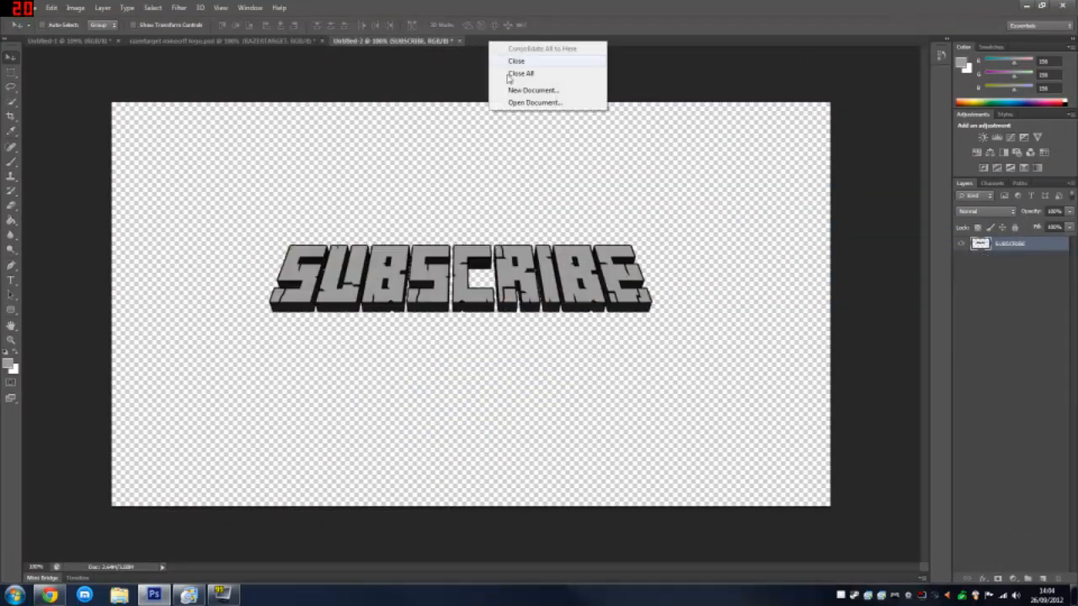
{"action": "left_click", "coordinate": [510, 89]}
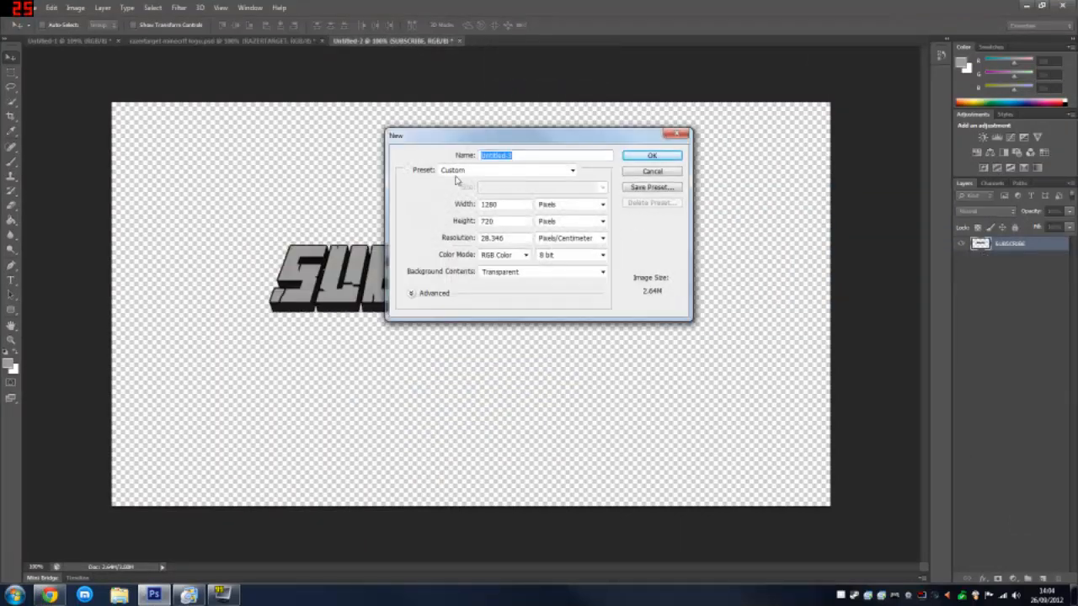
{"action": "left_click", "coordinate": [629, 160]}
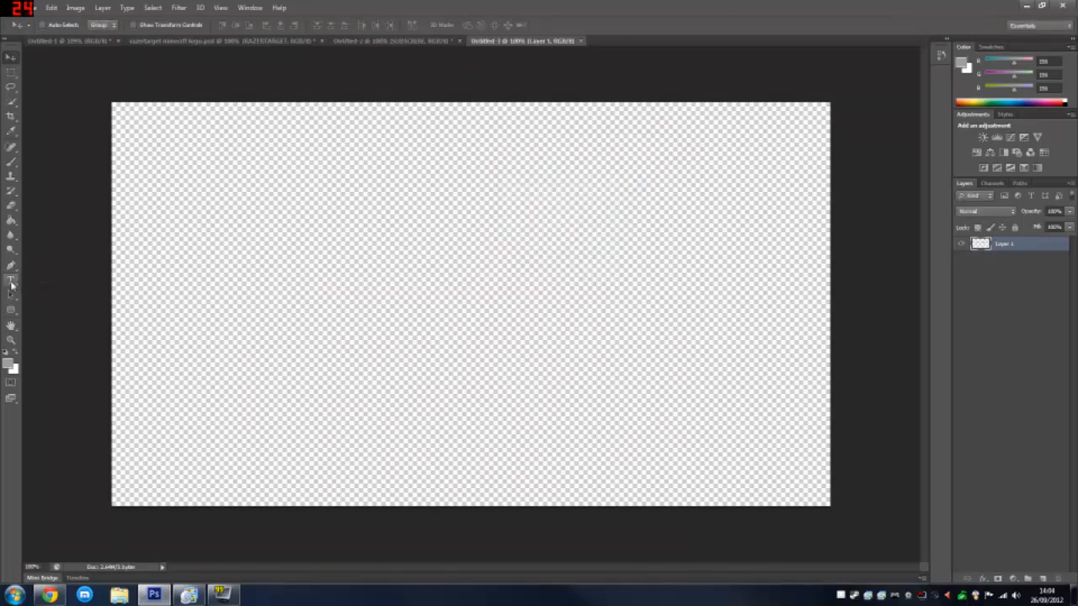
Step: Start a text line in the upper left part of the canvas using the Minecraft font at 100 pt
{"action": "left_click", "coordinate": [11, 283]}
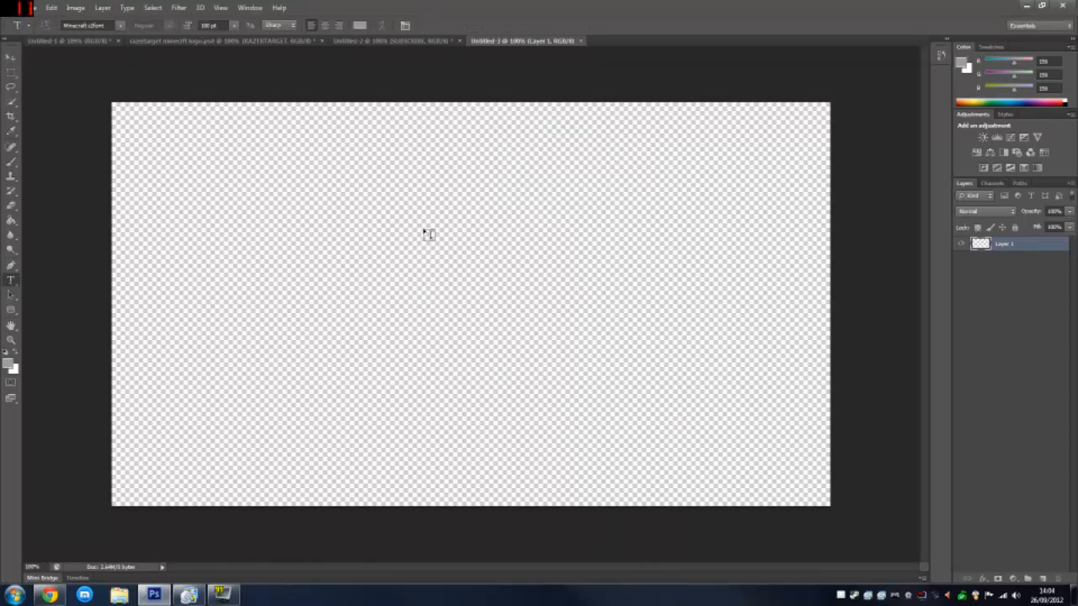
{"action": "left_click", "coordinate": [119, 26]}
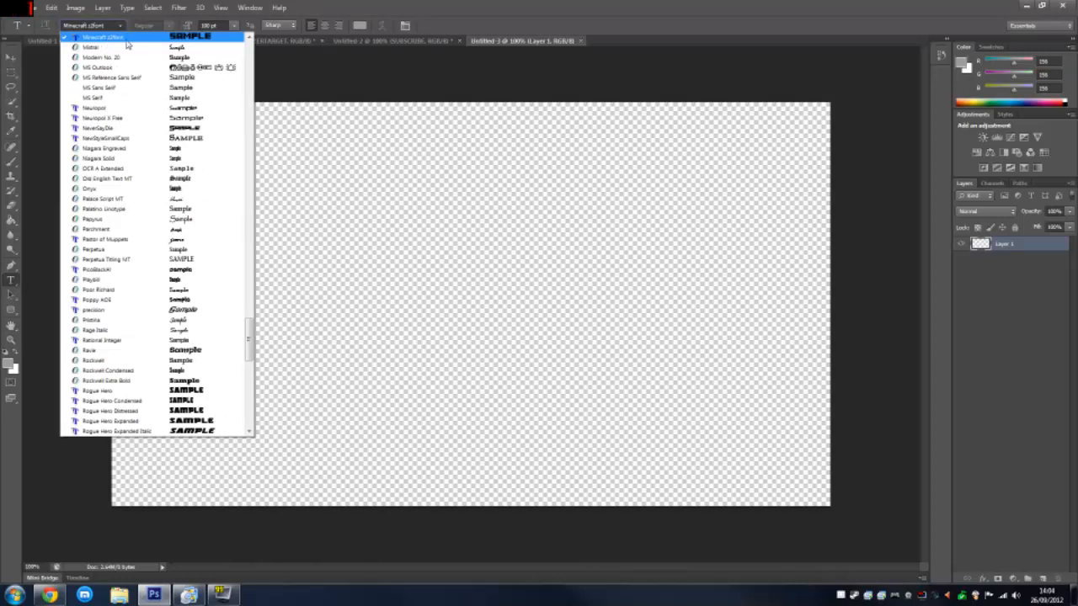
{"action": "left_click", "coordinate": [127, 40]}
{"action": "left_click", "coordinate": [271, 243]}
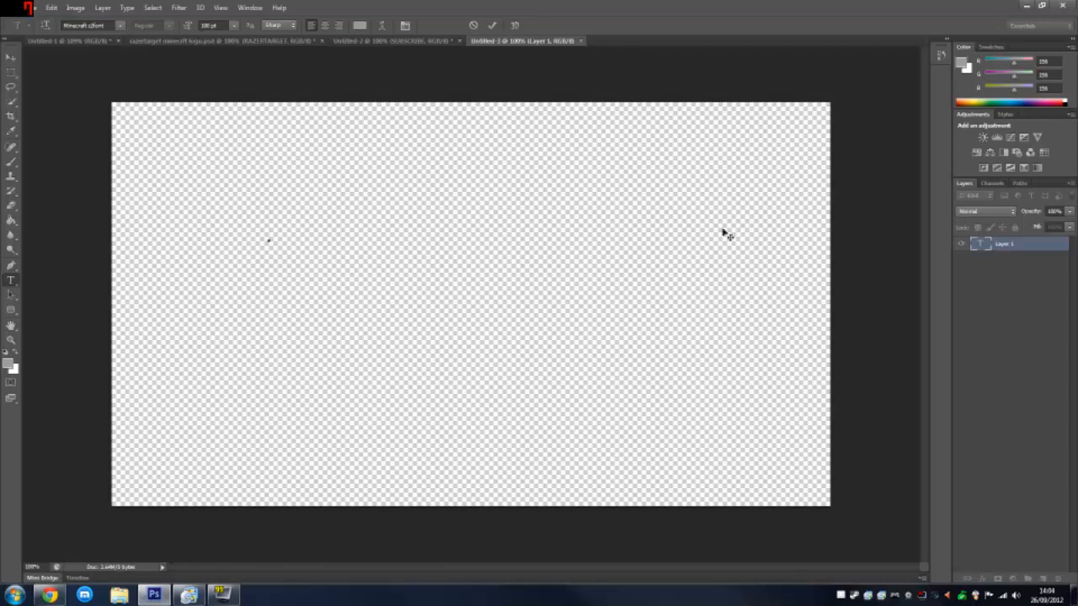
{"action": "type", "text": "RAZER"}
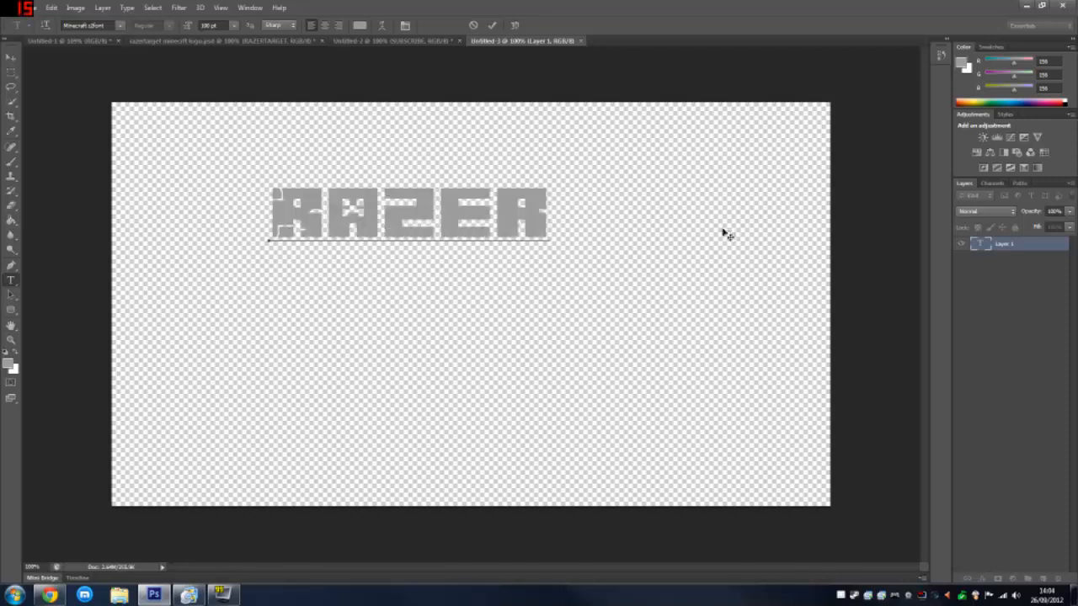
{"action": "key", "text": "BackSpace"}
{"action": "key", "text": "BackSpace"}
{"action": "key", "text": "BackSpace"}
{"action": "key", "text": "BackSpace"}
{"action": "key", "text": "BackSpace"}
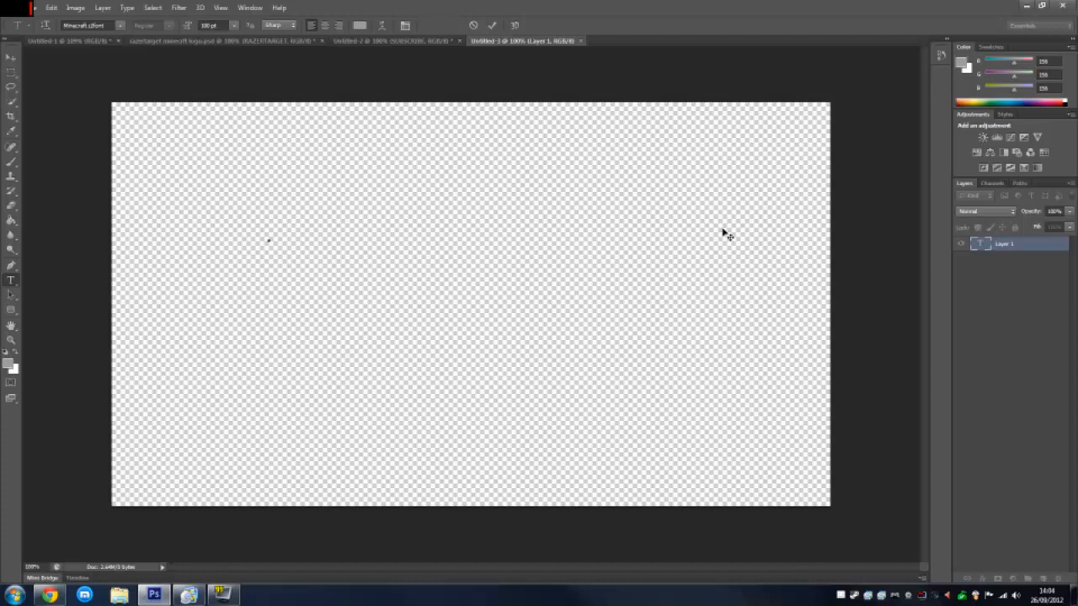
Step: Enter RAZERCRAFT in cracked-style letters as the text line and commit it
{"action": "type", "text": "RAZERCRAFT"}
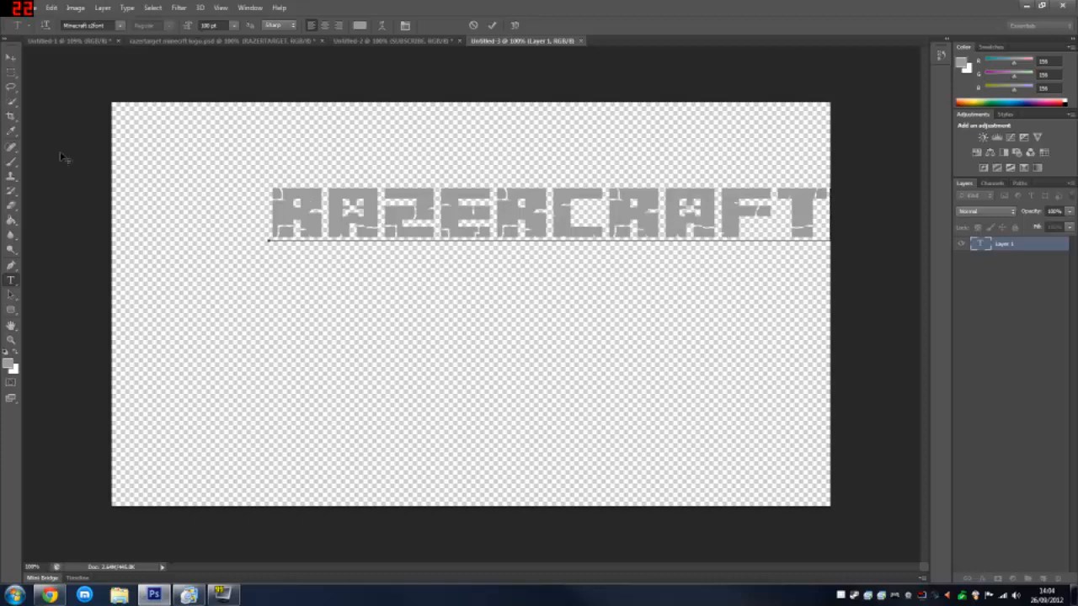
{"action": "left_click", "coordinate": [10, 64]}
Step: Add a second RAZERCRAFT text line in solid, uncracked letters below the first, and delete that layer
{"action": "left_click", "coordinate": [11, 280]}
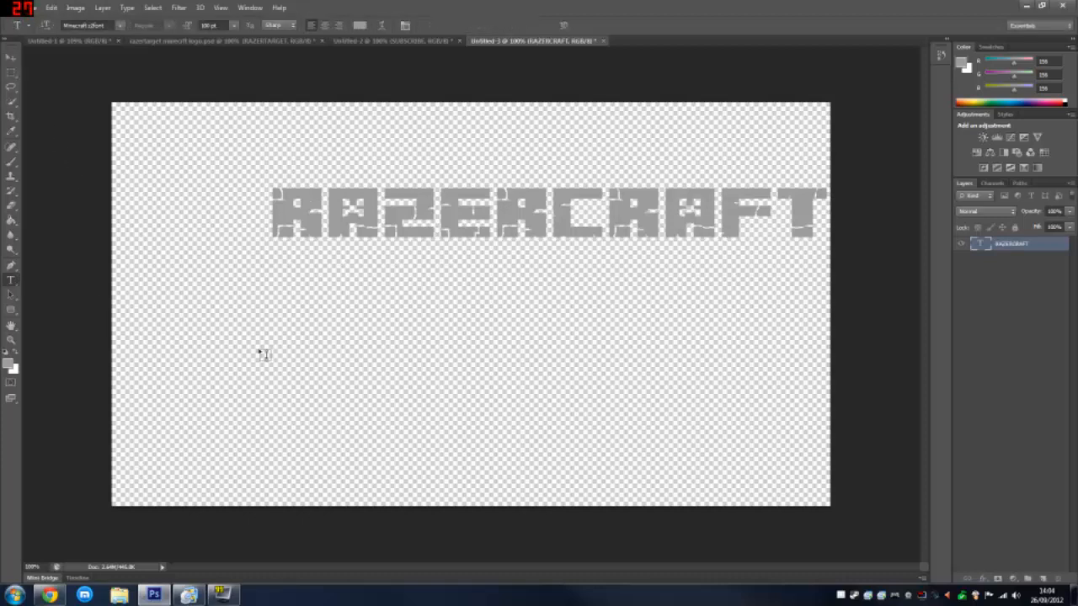
{"action": "left_click", "coordinate": [259, 346]}
{"action": "type", "text": "RA"}
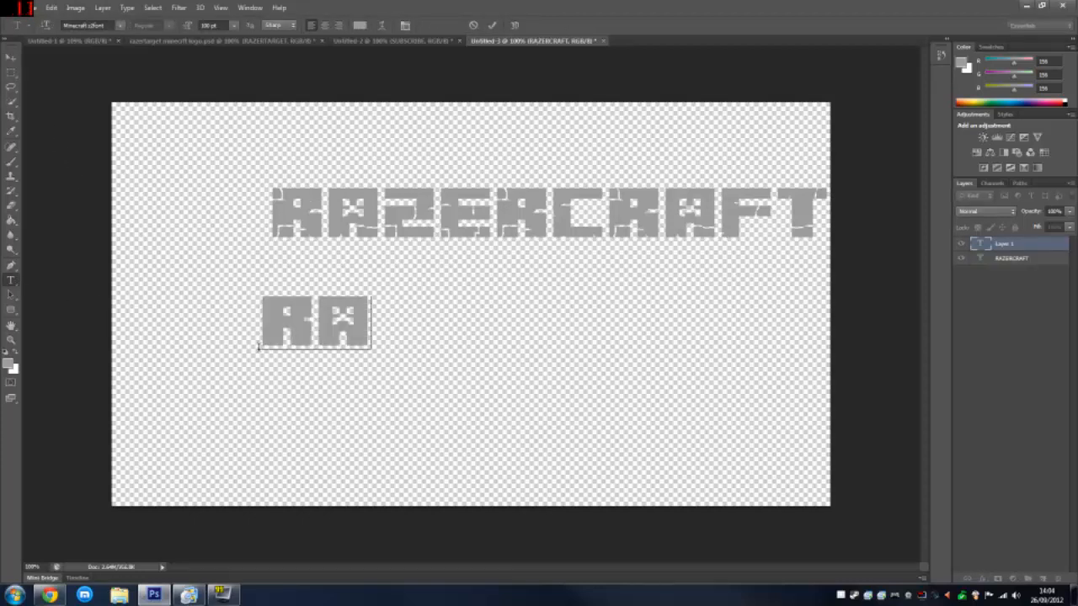
{"action": "type", "text": "ZERCRAFT"}
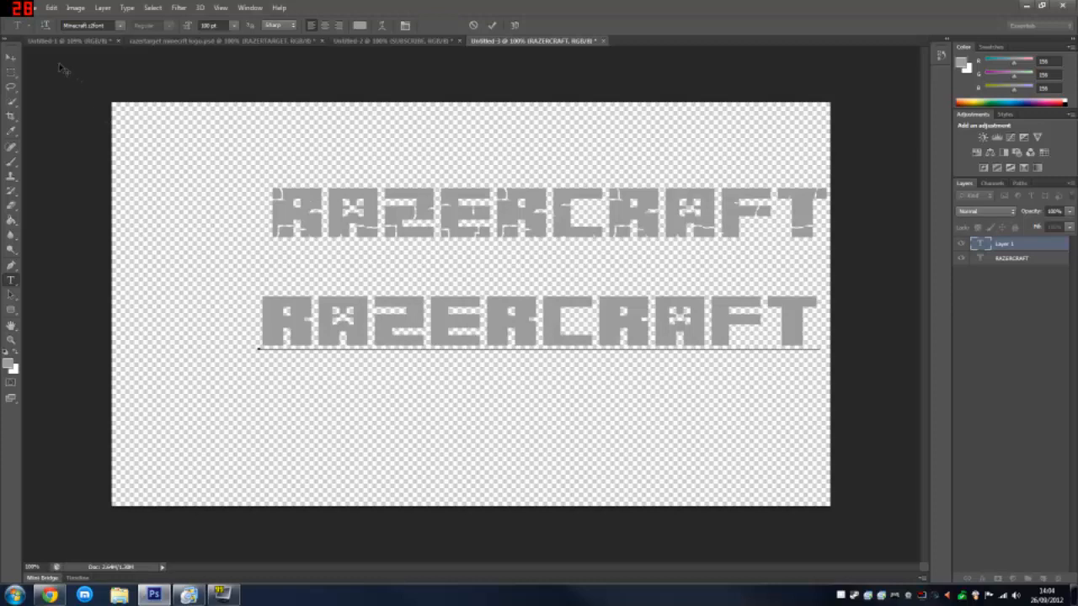
{"action": "left_click", "coordinate": [11, 57]}
{"action": "key", "text": "Delete"}
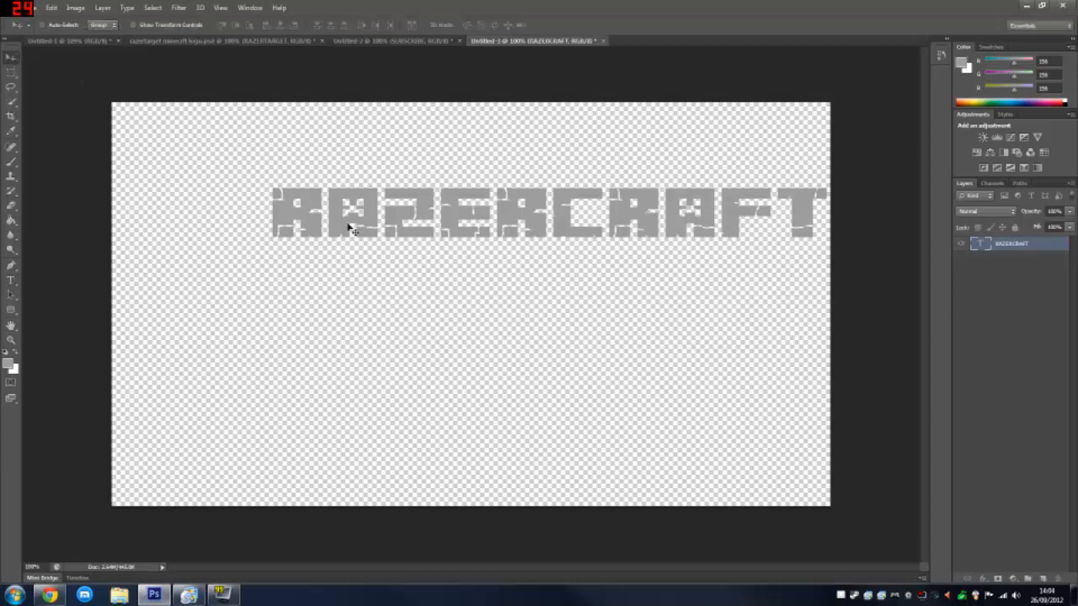
Step: Move the RAZERCRAFT text to the middle of the canvas width and rasterize its type layer
{"action": "left_click_drag", "start_coordinate": [370, 222], "coordinate": [300, 269]}
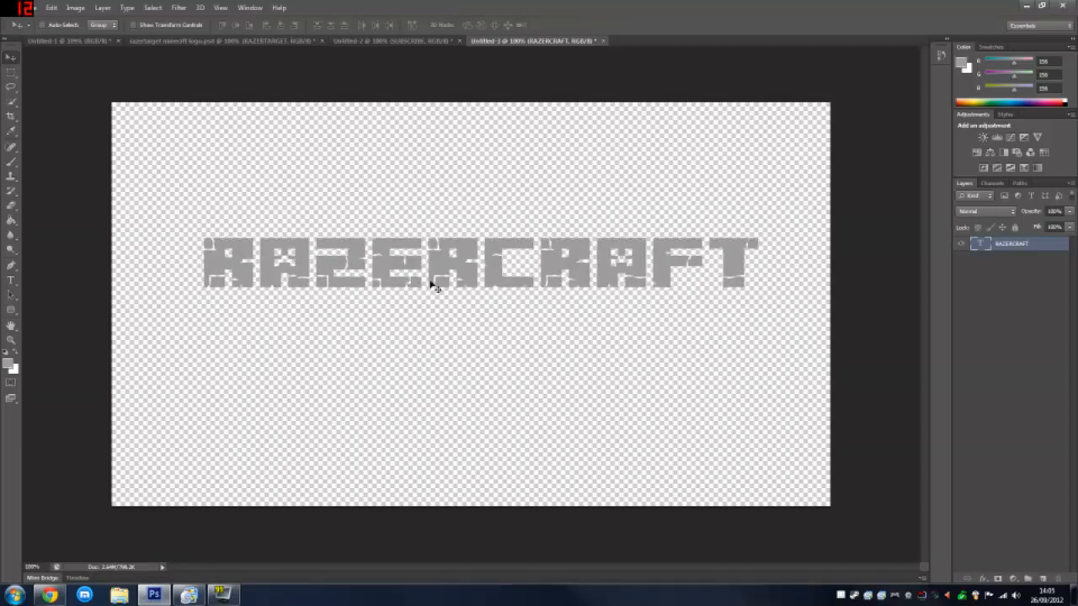
{"action": "right_click", "coordinate": [997, 246]}
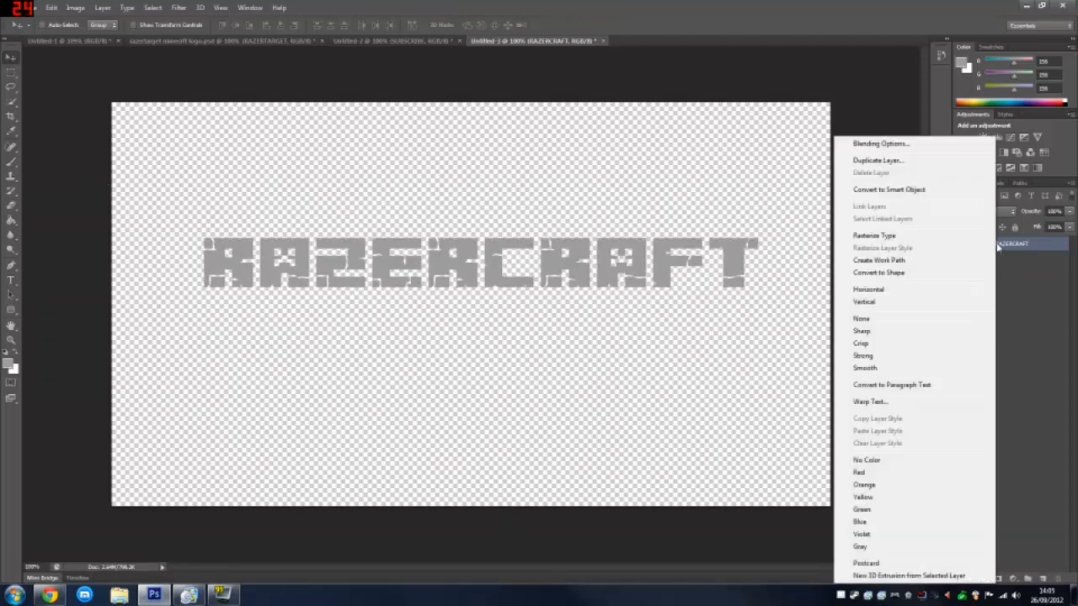
{"action": "left_click", "coordinate": [947, 237]}
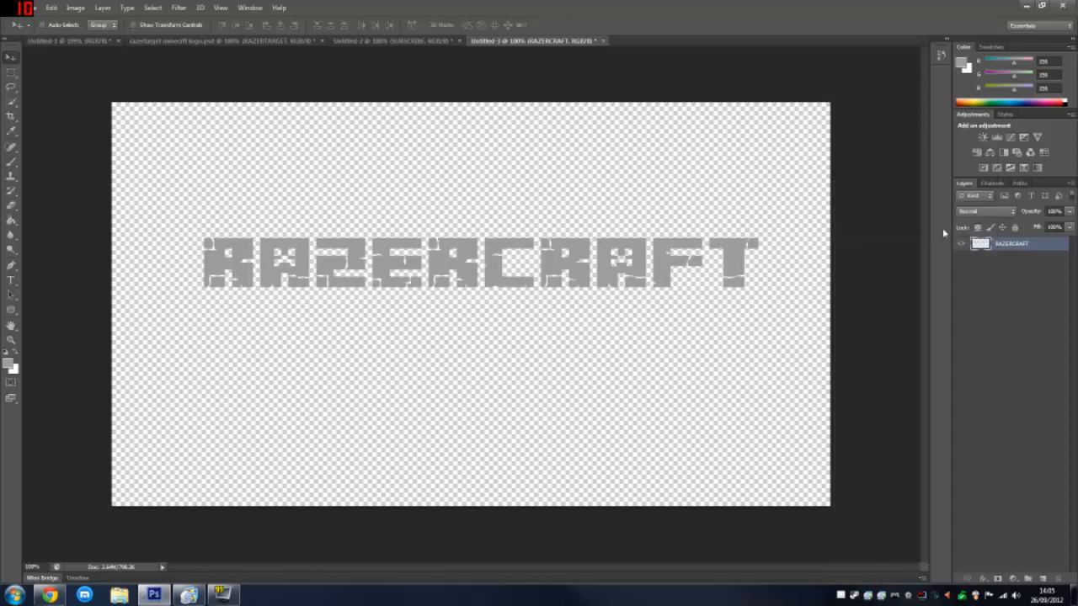
Step: Apply a Perspective transform to the RAZERCRAFT layer that narrows its upper edge, using the Minecraft logo in the browser as reference
{"action": "left_click", "coordinate": [51, 7]}
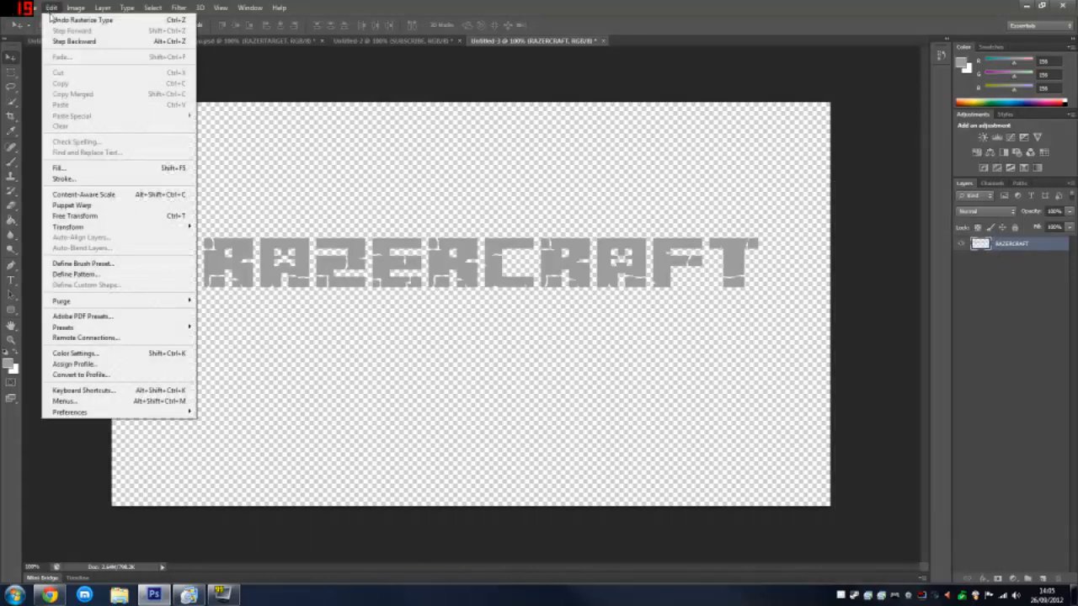
{"action": "mouse_move", "coordinate": [95, 229]}
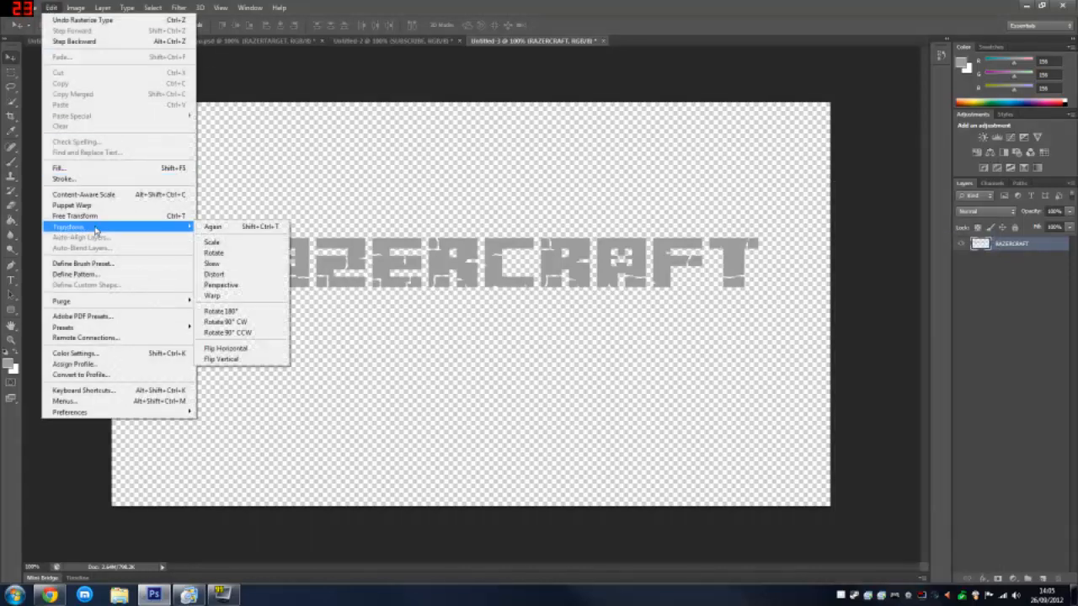
{"action": "left_click", "coordinate": [246, 285]}
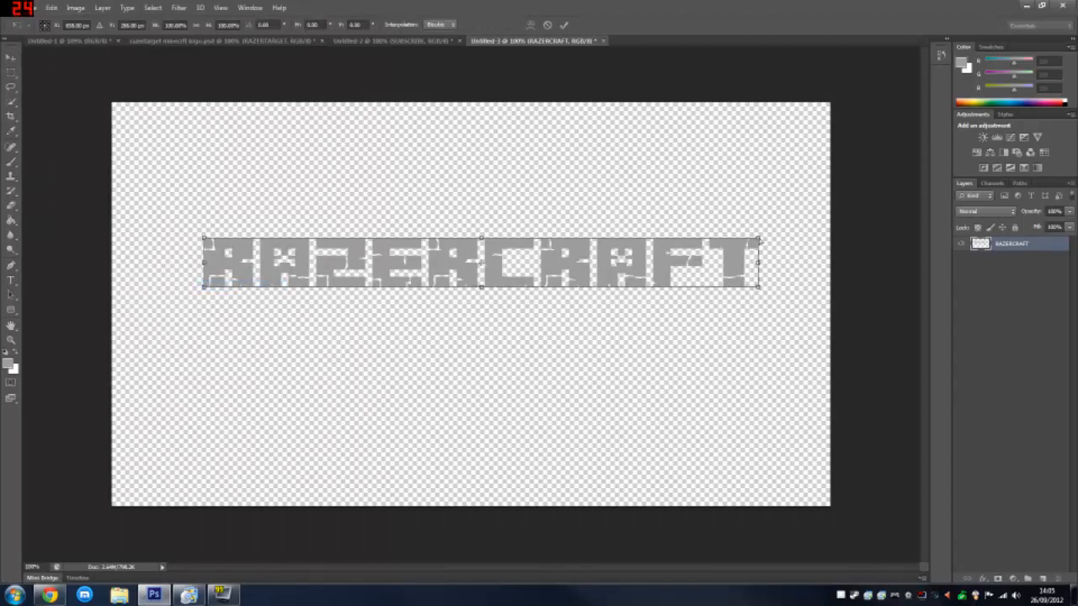
{"action": "left_click_drag", "start_coordinate": [758, 240], "coordinate": [738, 256]}
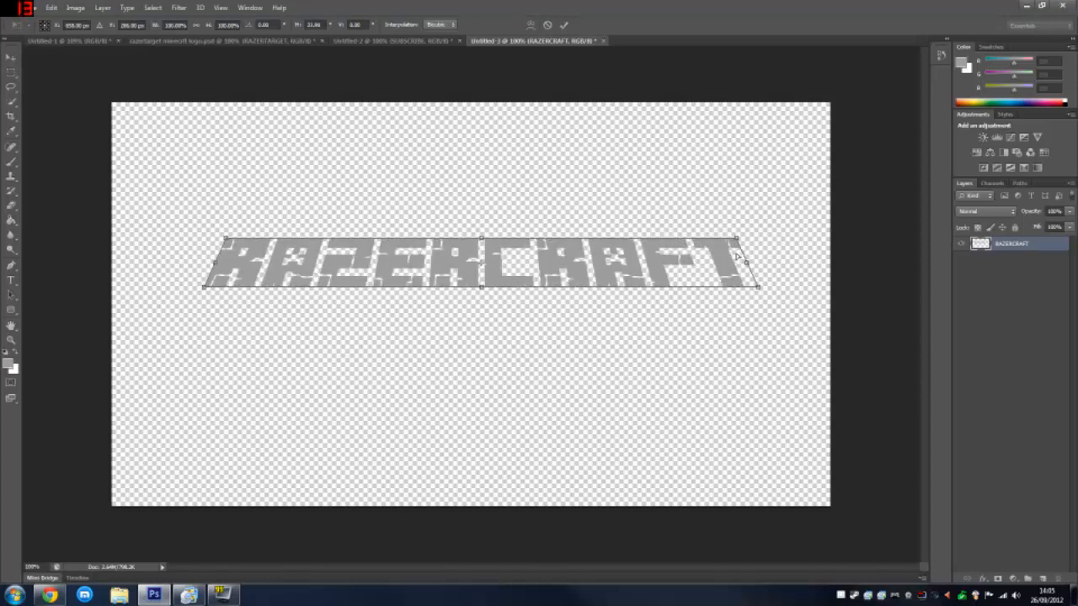
{"action": "left_click", "coordinate": [50, 595]}
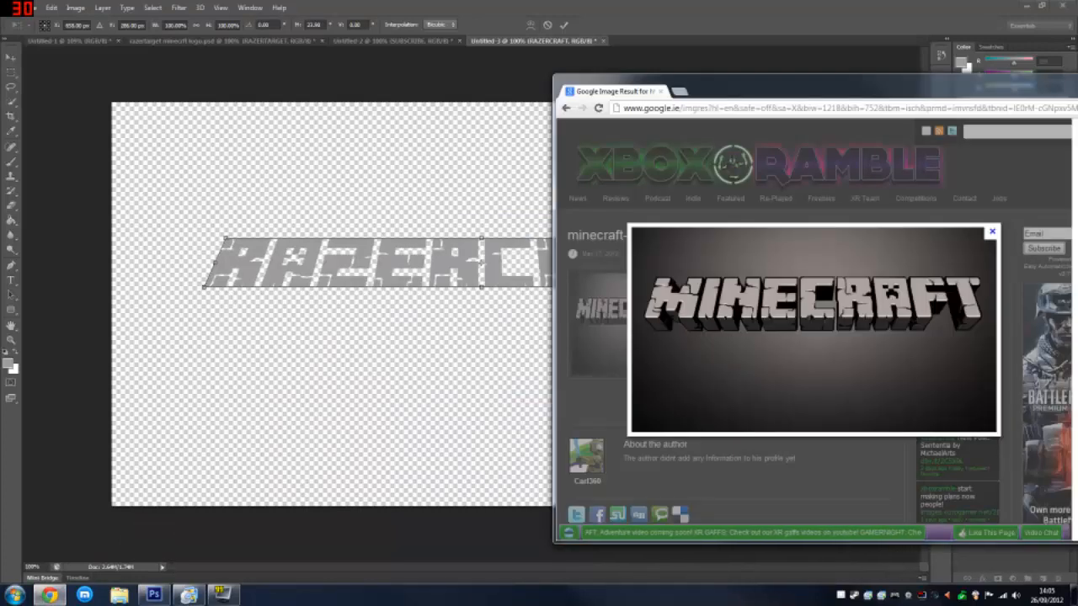
{"action": "left_click", "coordinate": [390, 269]}
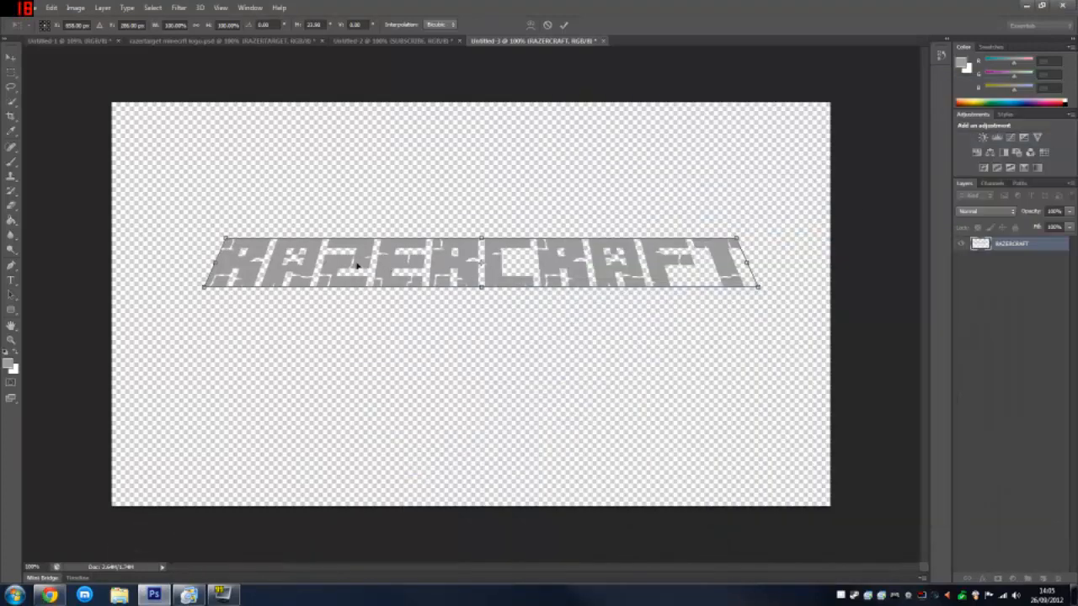
{"action": "key", "text": "Return"}
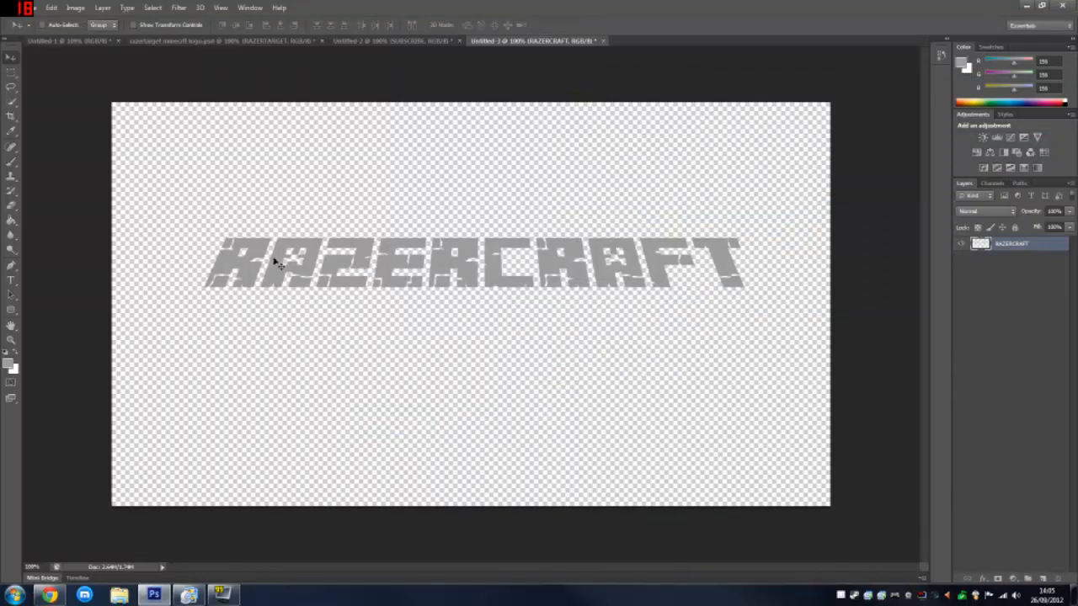
Step: Free Transform the RAZERCRAFT lettering to about 92% width and recentre it horizontally on the canvas
{"action": "key", "text": "ctrl+t"}
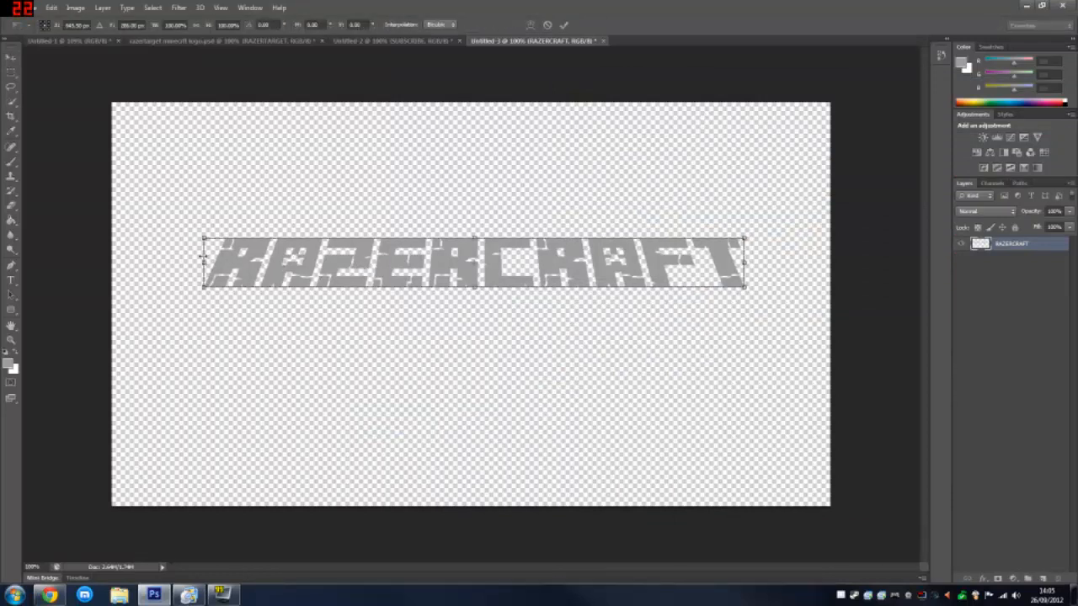
{"action": "left_click_drag", "start_coordinate": [204, 263], "coordinate": [247, 262]}
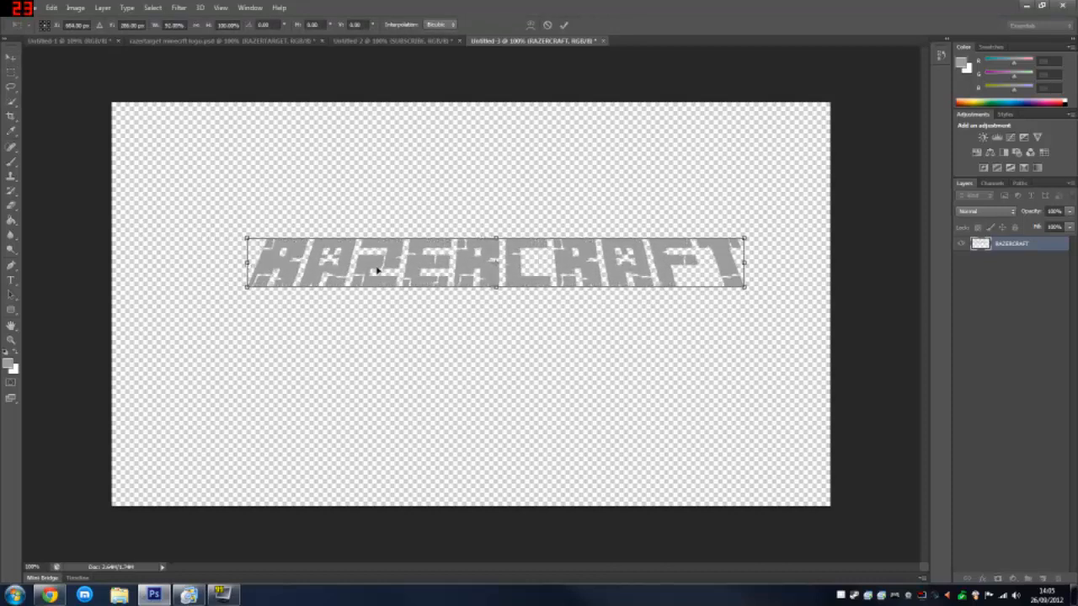
{"action": "left_click_drag", "start_coordinate": [431, 271], "coordinate": [412, 254]}
{"action": "key", "text": "Return"}
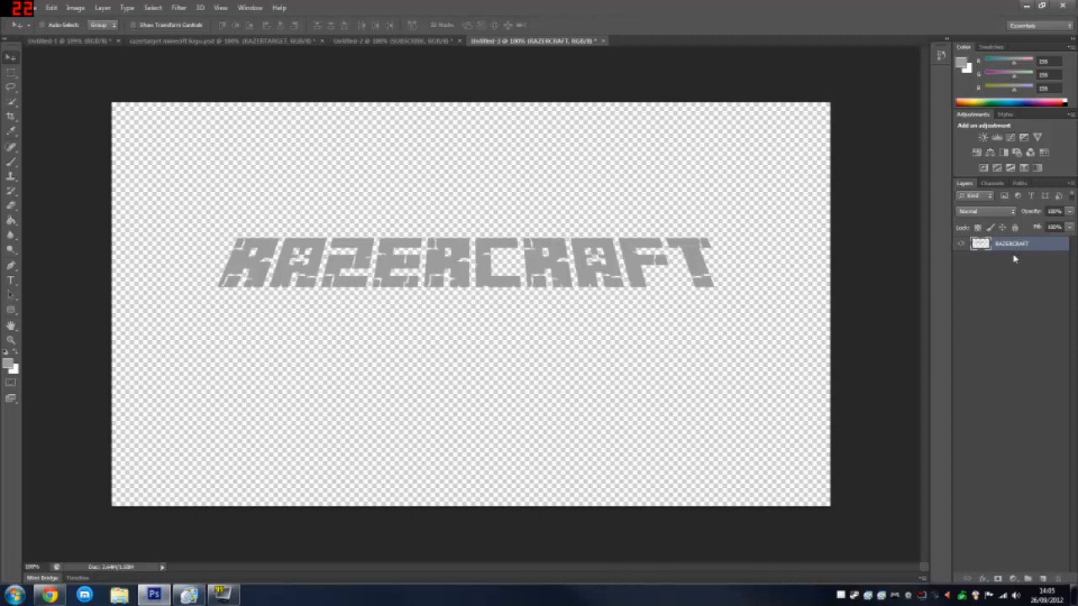
Step: Build the lettering's depth by duplicating the RAZERCRAFT layer 24 times, nudging each new copy one pixel further down
{"action": "key", "text": "ctrl+j"}
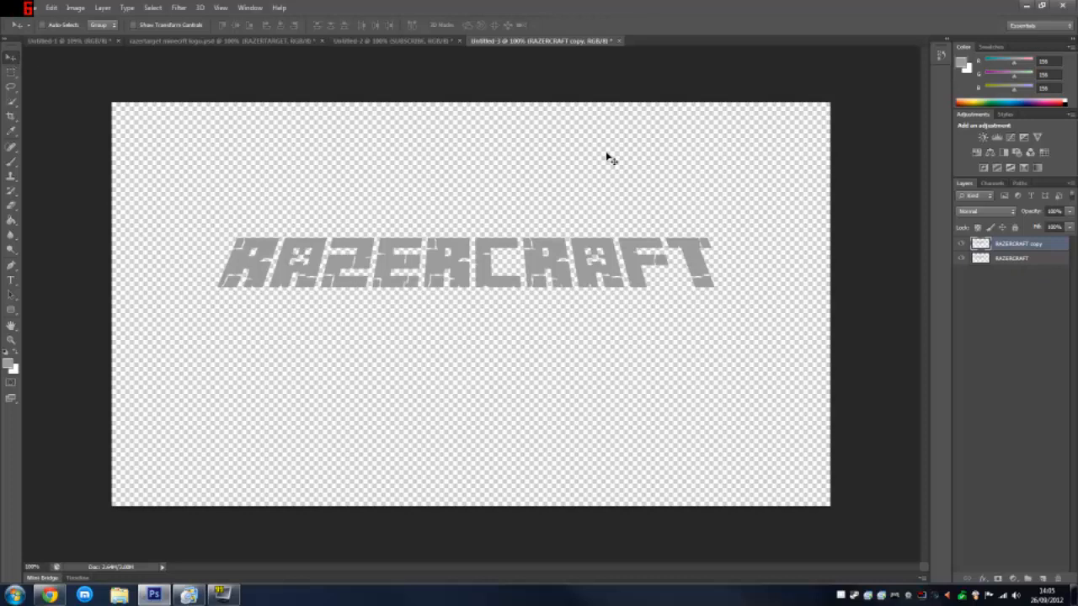
{"action": "key", "text": "Down"}
{"action": "key", "text": "ctrl+j"}
{"action": "key", "text": "Down"}
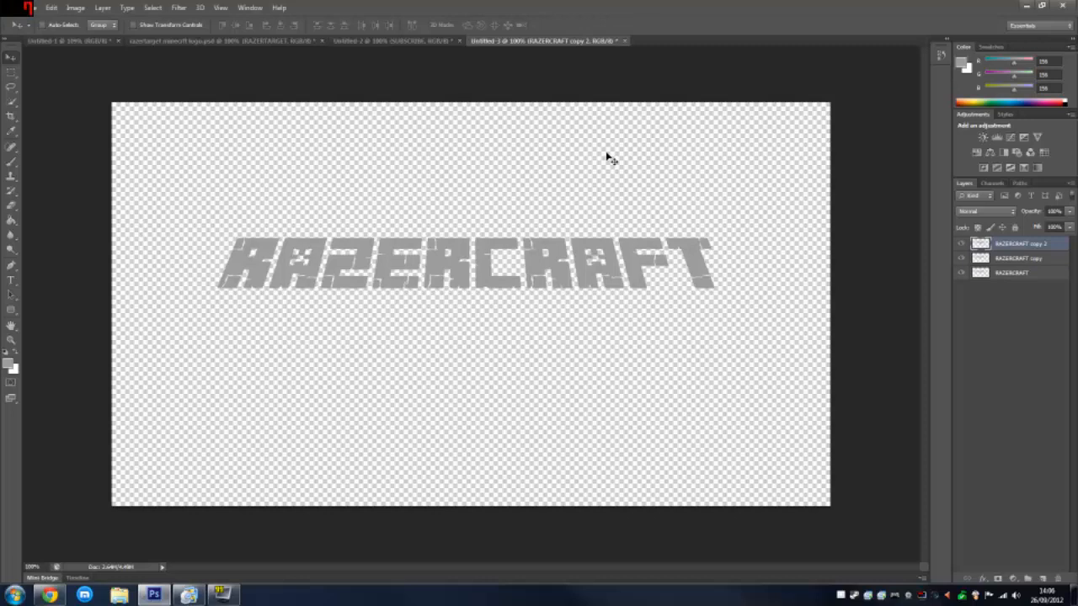
{"action": "key", "text": "ctrl+j"}
{"action": "key", "text": "Down"}
{"action": "key", "text": "ctrl+j"}
{"action": "key", "text": "Down"}
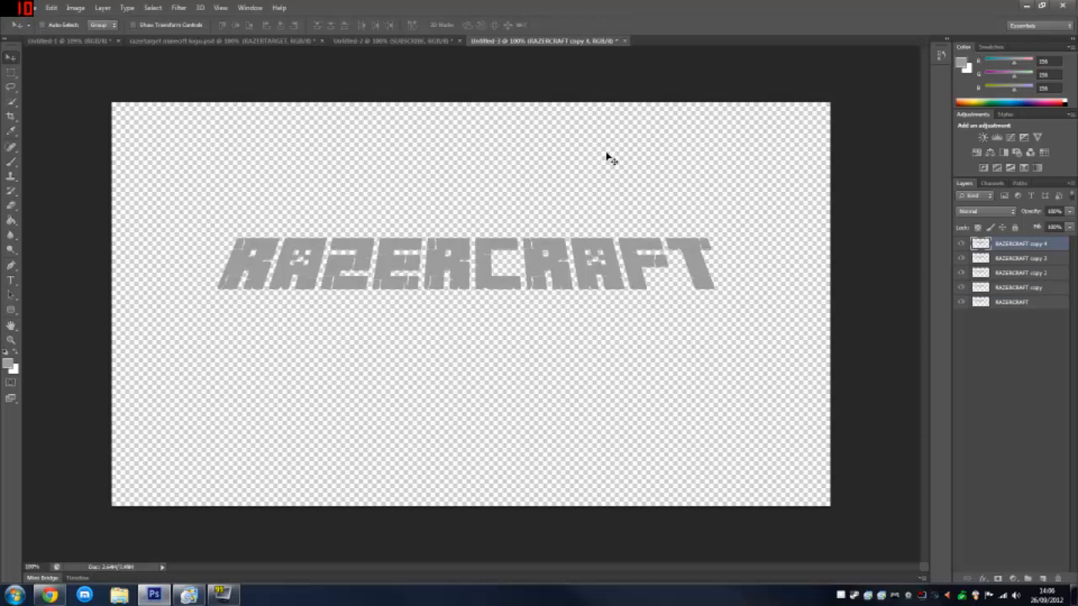
{"action": "key", "text": "ctrl+j"}
{"action": "key", "text": "Down"}
{"action": "key", "text": "ctrl+j"}
{"action": "key", "text": "Down"}
{"action": "key", "text": "Down"}
{"action": "key", "text": "ctrl+j"}
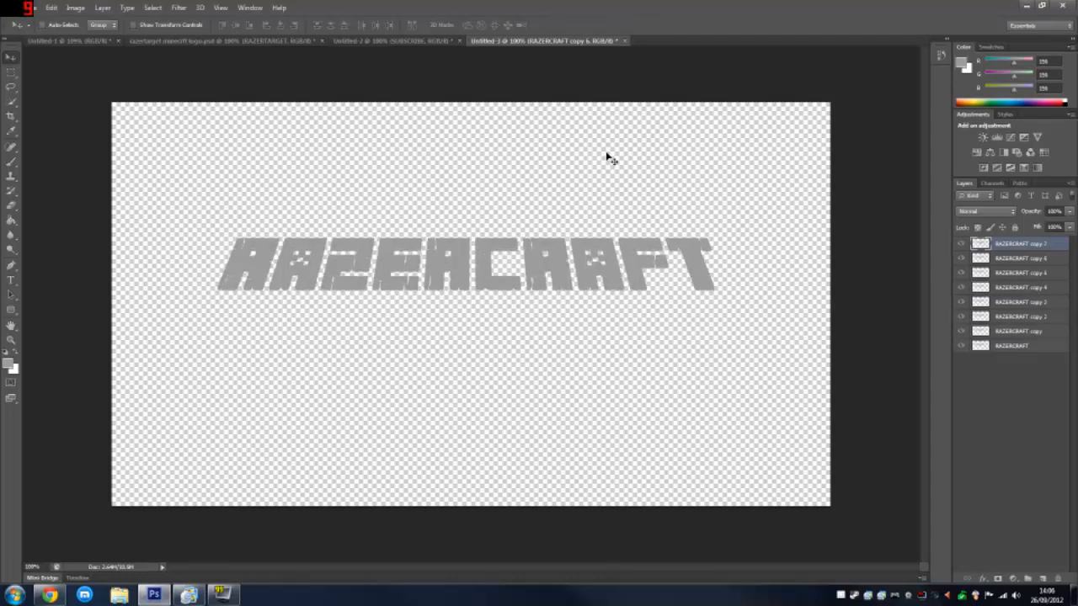
{"action": "key", "text": "Down"}
{"action": "key", "text": "ctrl+j"}
{"action": "key", "text": "Down"}
{"action": "key", "text": "ctrl+j"}
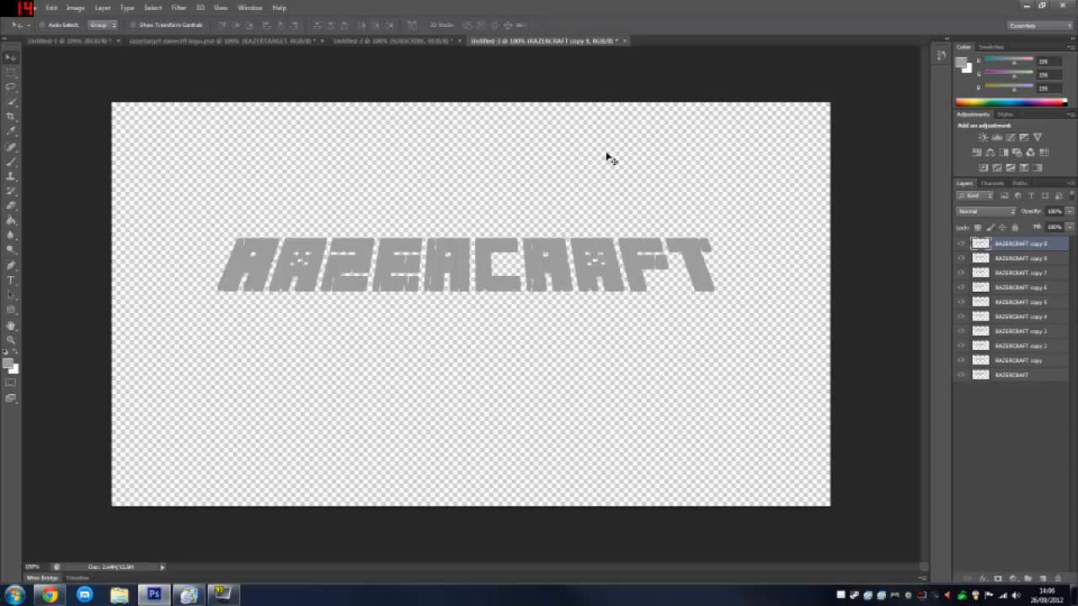
{"action": "key", "text": "Down"}
{"action": "key", "text": "ctrl+j"}
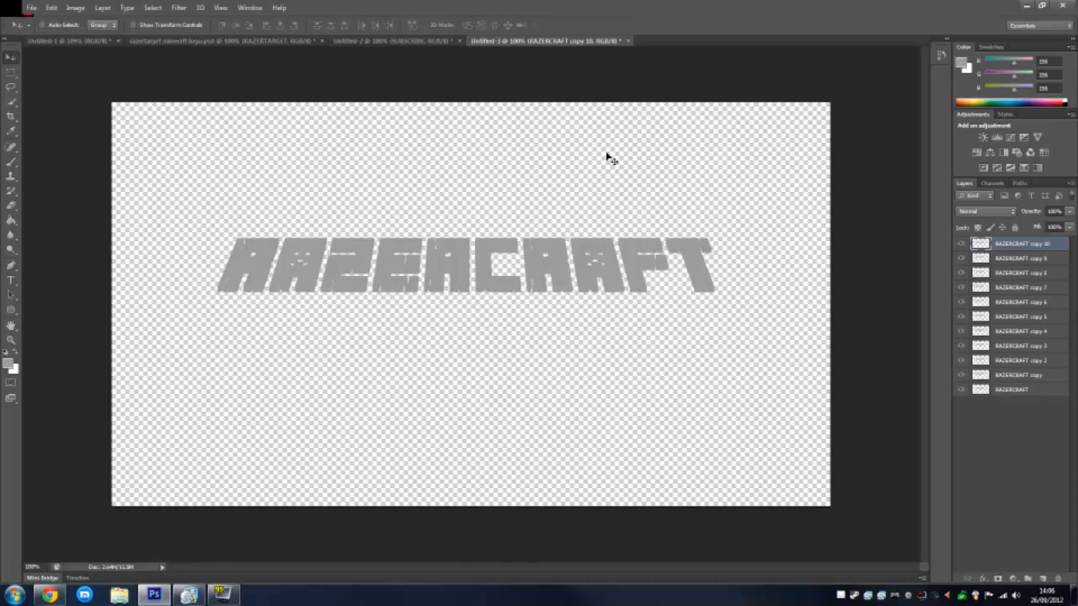
{"action": "key", "text": "Down"}
{"action": "key", "text": "ctrl+j"}
{"action": "key", "text": "Down"}
{"action": "key", "text": "ctrl+j"}
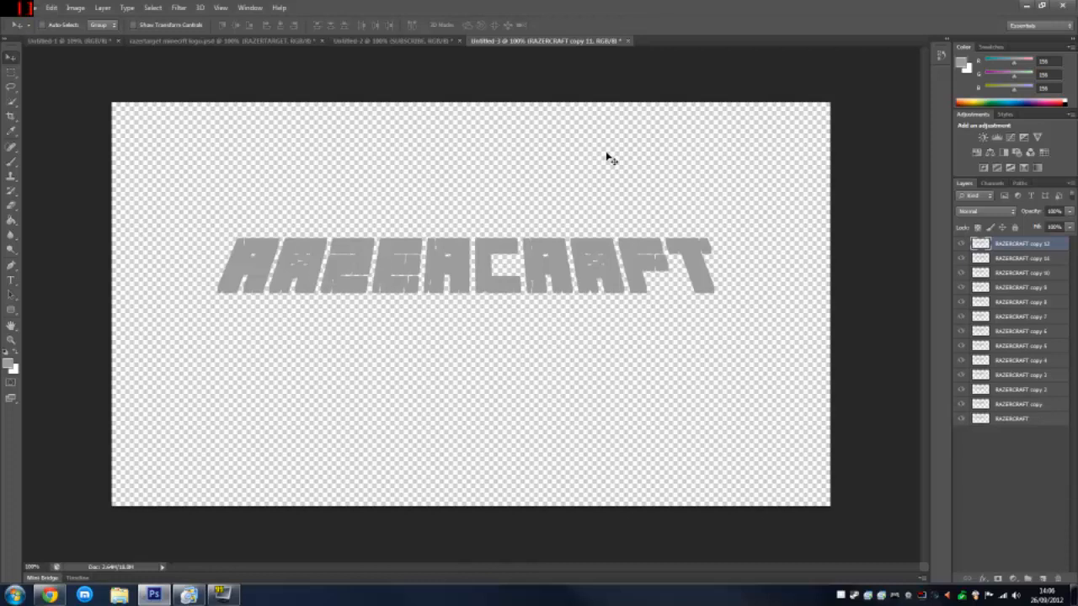
{"action": "key", "text": "Down"}
{"action": "key", "text": "ctrl+j"}
{"action": "key", "text": "Down"}
{"action": "key", "text": "ctrl+j"}
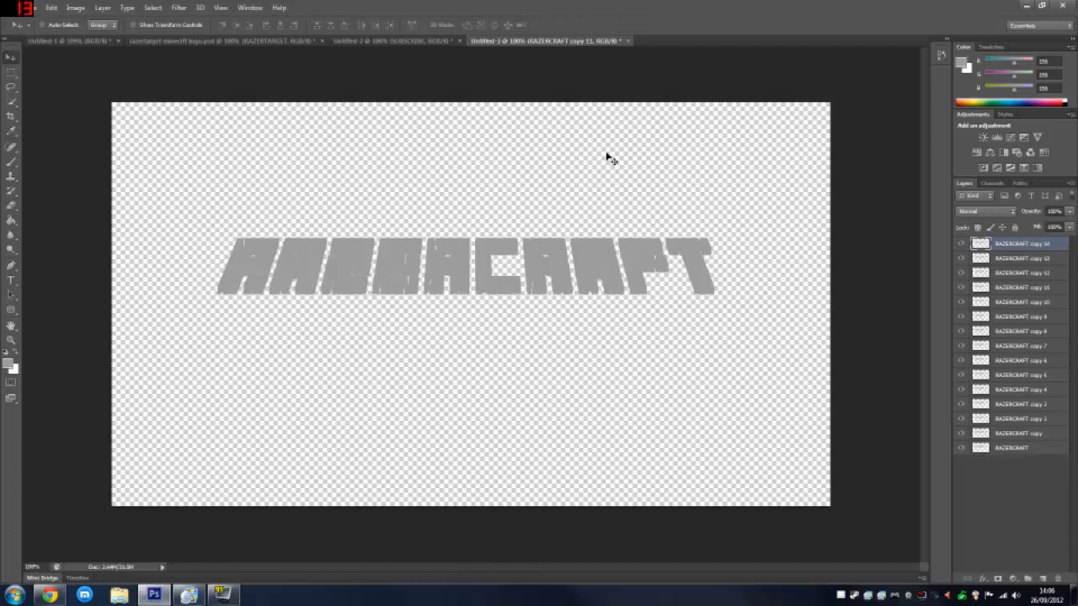
{"action": "key", "text": "Down"}
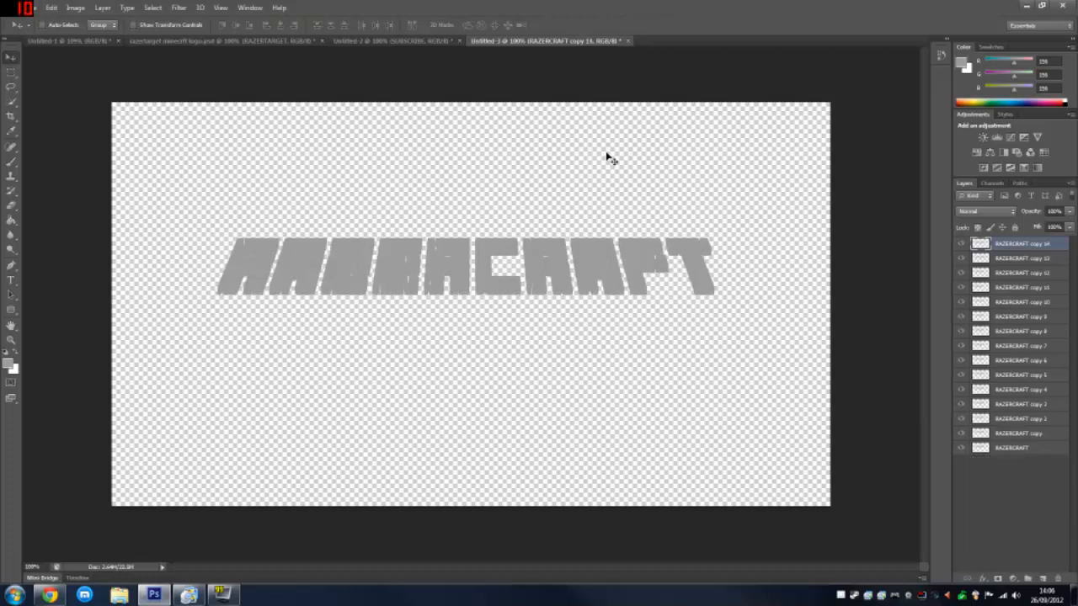
{"action": "key", "text": "ctrl+j"}
{"action": "key", "text": "Down"}
{"action": "key", "text": "ctrl+j"}
{"action": "key", "text": "Down"}
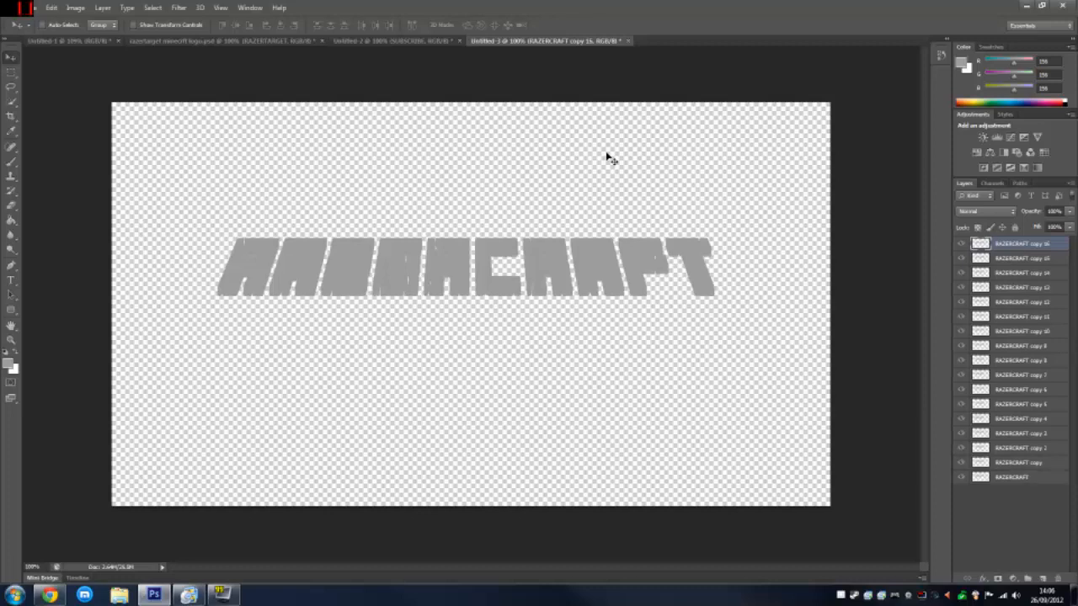
{"action": "key", "text": "ctrl+j"}
{"action": "key", "text": "Down"}
{"action": "key", "text": "ctrl+j"}
{"action": "key", "text": "Down"}
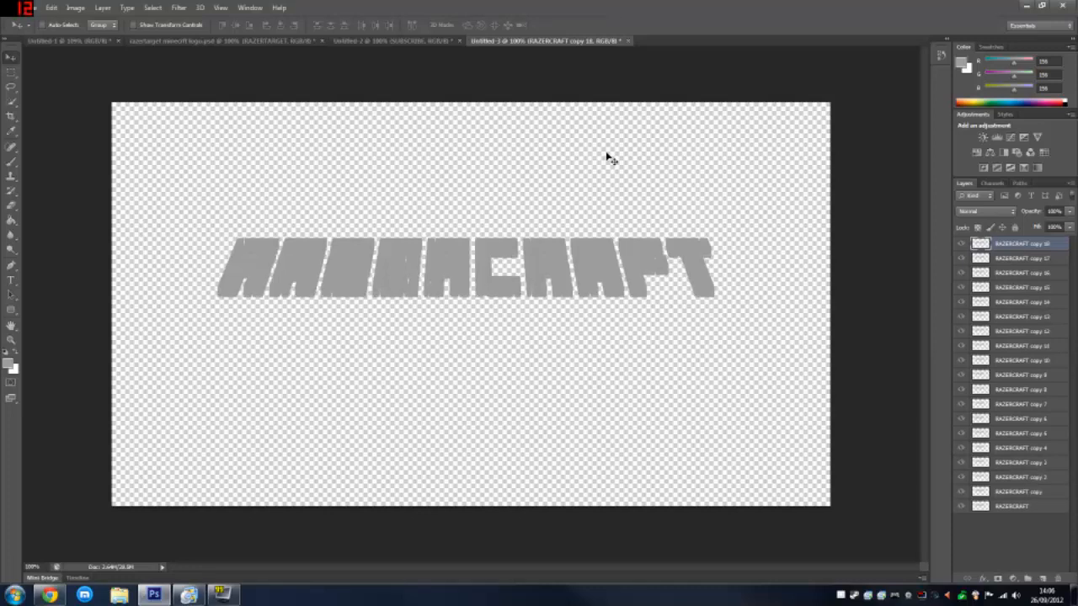
{"action": "key", "text": "ctrl+j"}
{"action": "key", "text": "Down"}
{"action": "key", "text": "ctrl+j"}
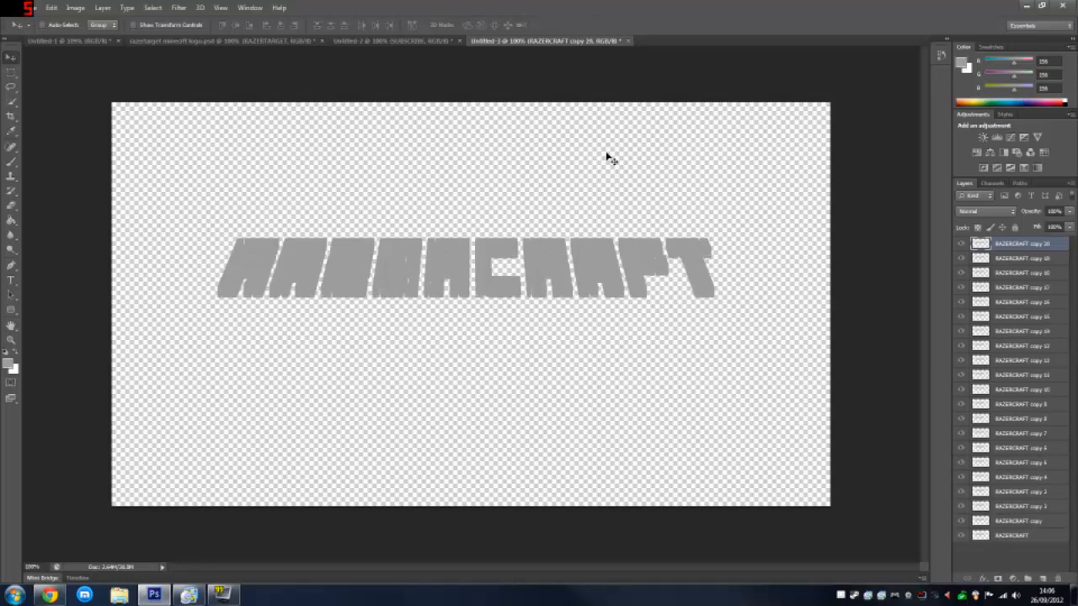
{"action": "key", "text": "Down"}
{"action": "key", "text": "ctrl+j"}
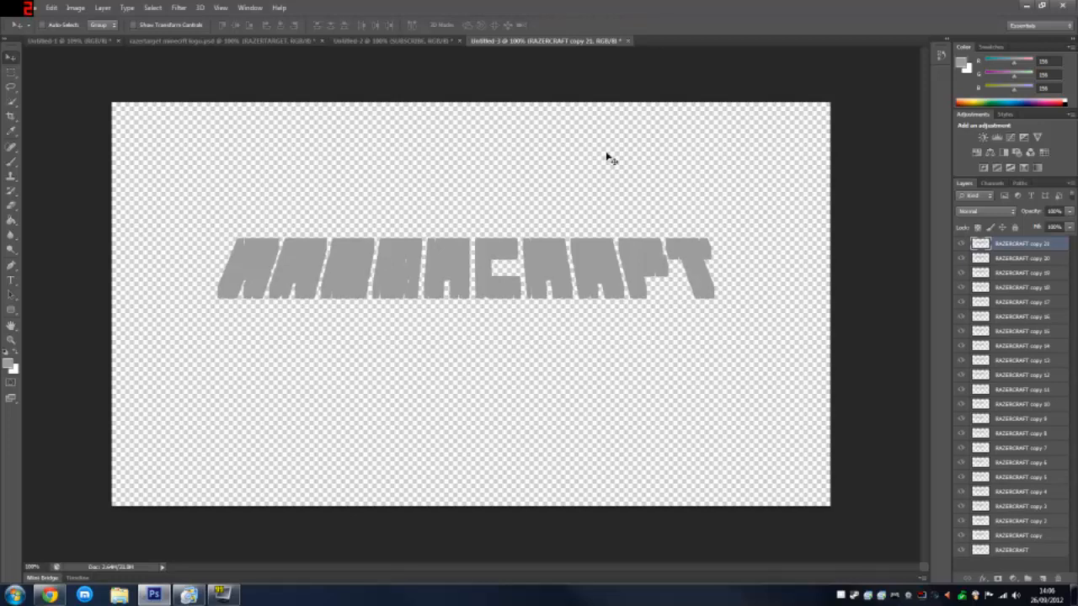
{"action": "key", "text": "ctrl+j"}
{"action": "key", "text": "Down"}
{"action": "key", "text": "ctrl+j"}
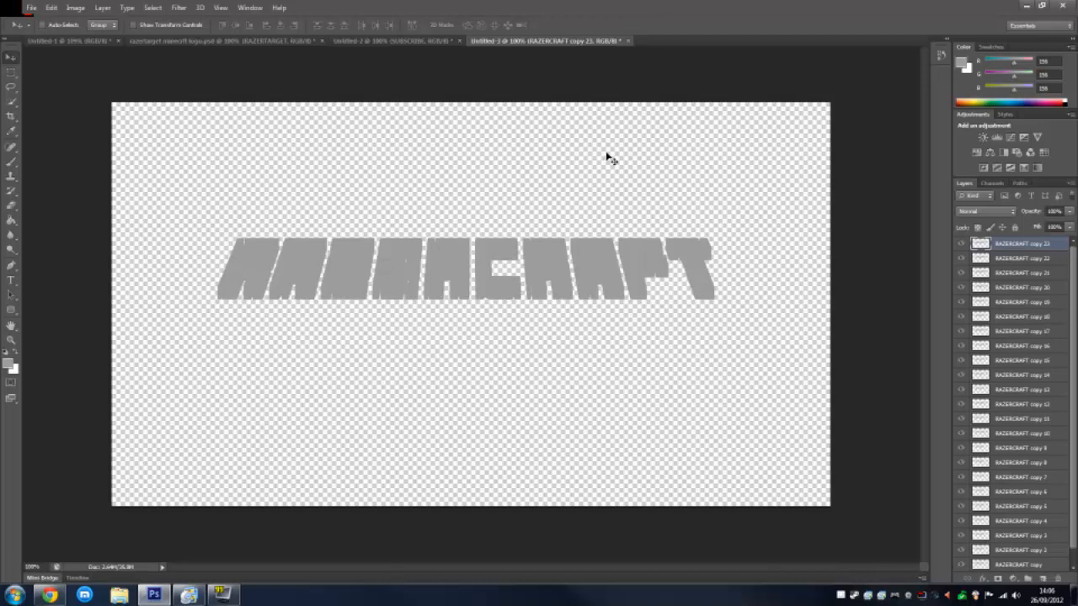
{"action": "key", "text": "Down"}
{"action": "key", "text": "Down"}
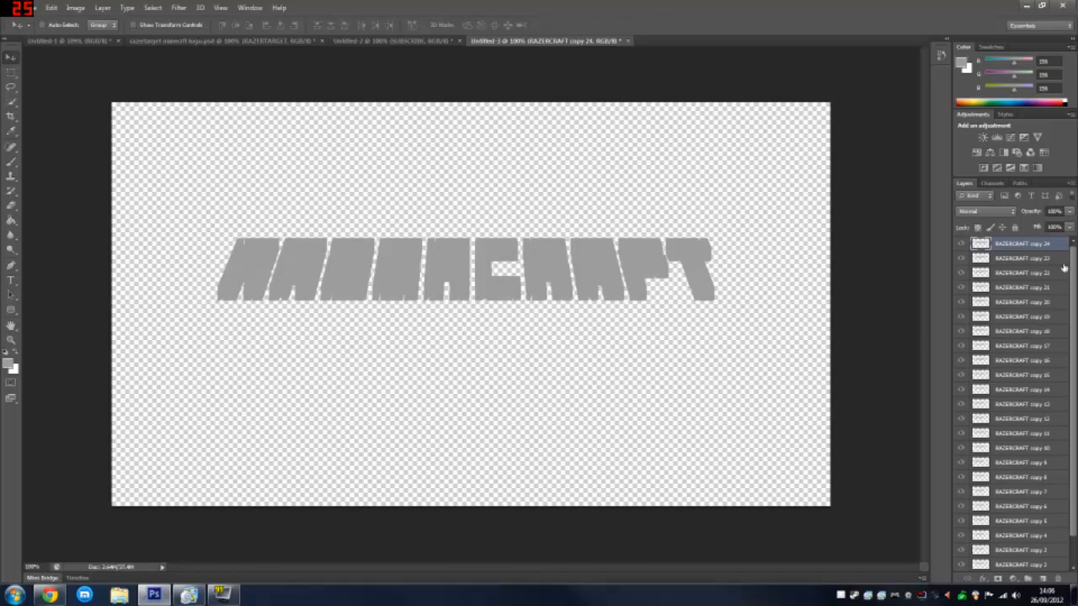
Step: Move the original RAZERCRAFT layer from the bottom of the layer stack to above all its copies
{"action": "scroll", "coordinate": [1074, 291], "scroll_direction": "down", "scroll_amount": 1}
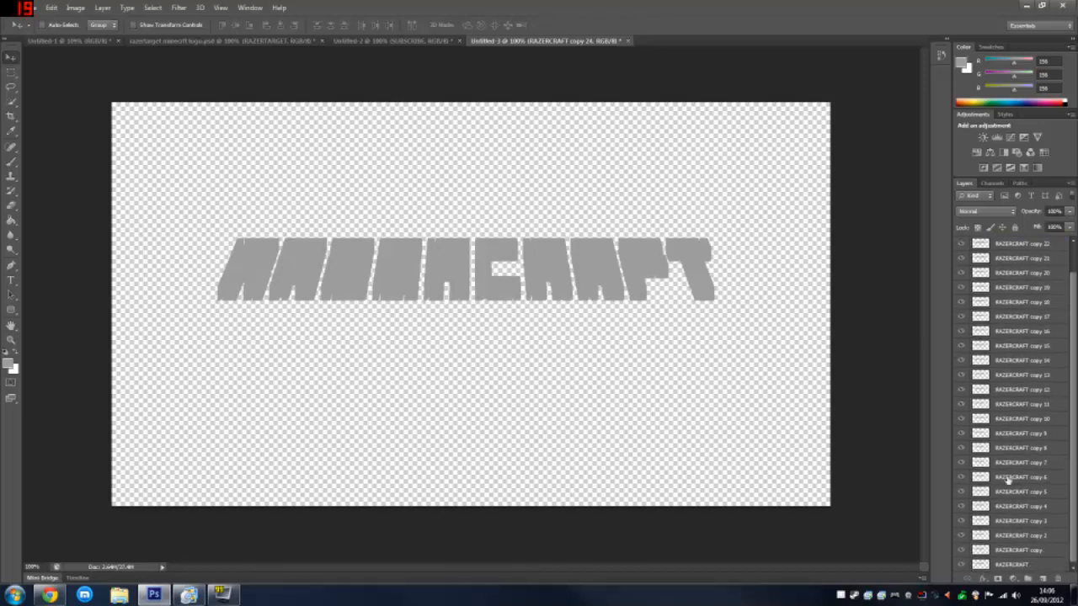
{"action": "left_click", "coordinate": [1010, 565]}
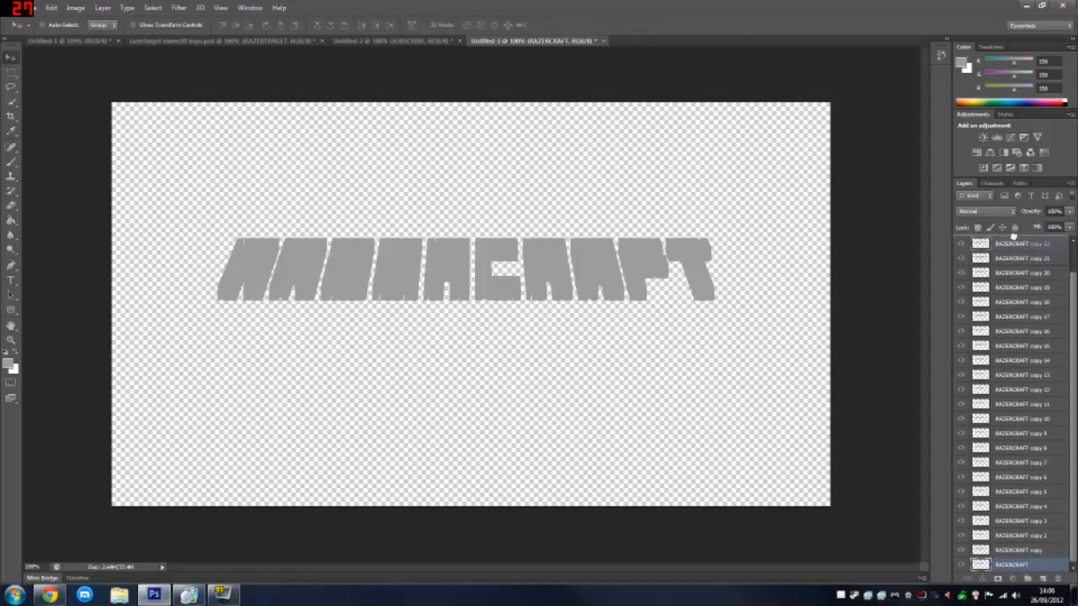
{"action": "key", "text": "ctrl+j"}
{"action": "key", "text": "ctrl+j"}
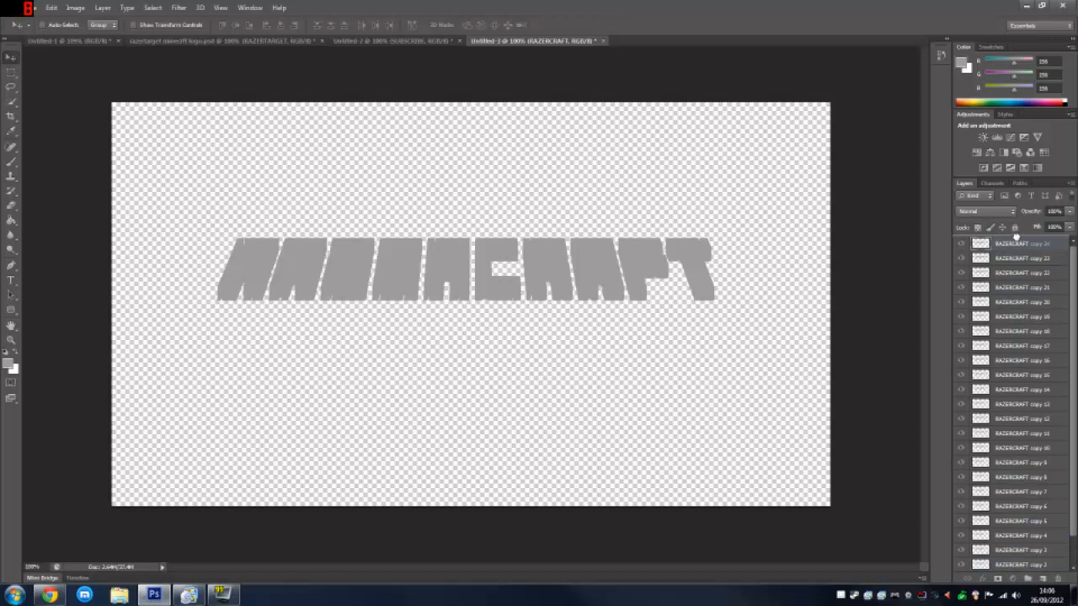
{"action": "key", "text": "ctrl+j"}
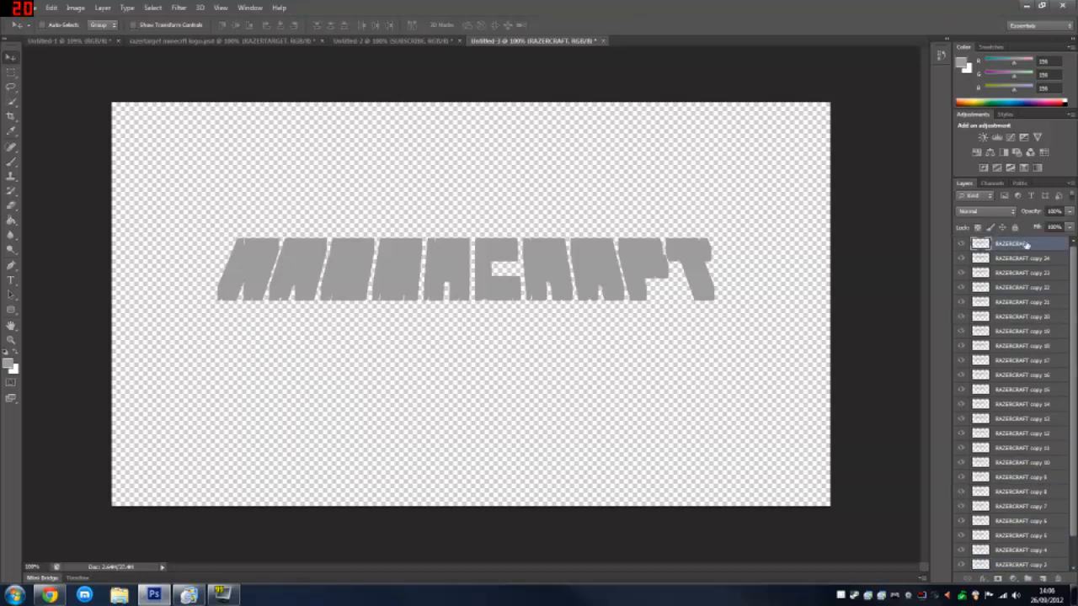
Step: Add a 2 px black outside Stroke to the original RAZERCRAFT layer and apply the layer style
{"action": "double_click", "coordinate": [1050, 245]}
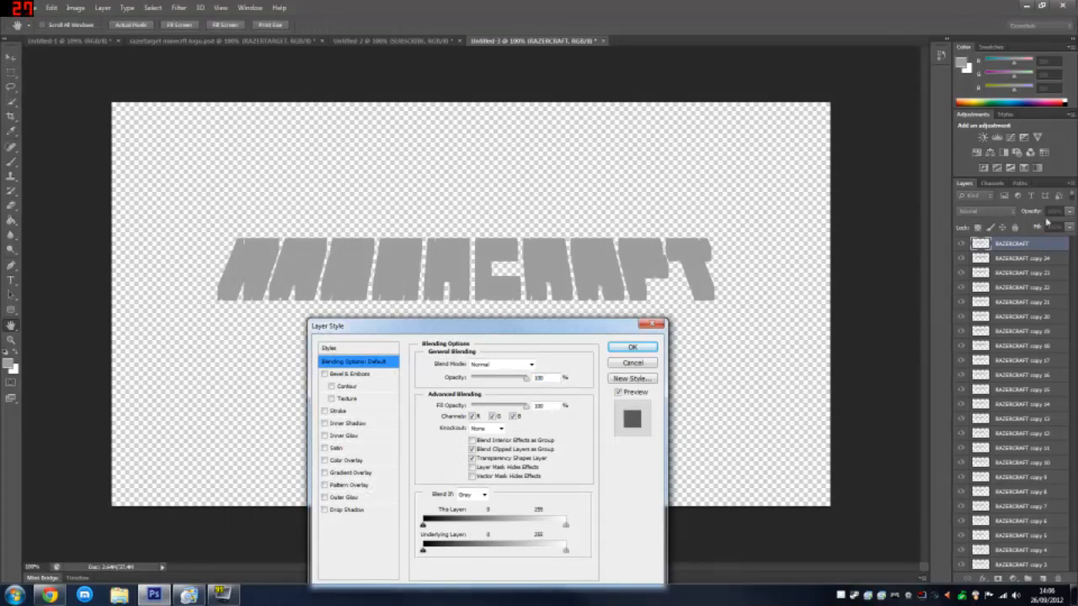
{"action": "left_click_drag", "start_coordinate": [595, 326], "coordinate": [587, 163]}
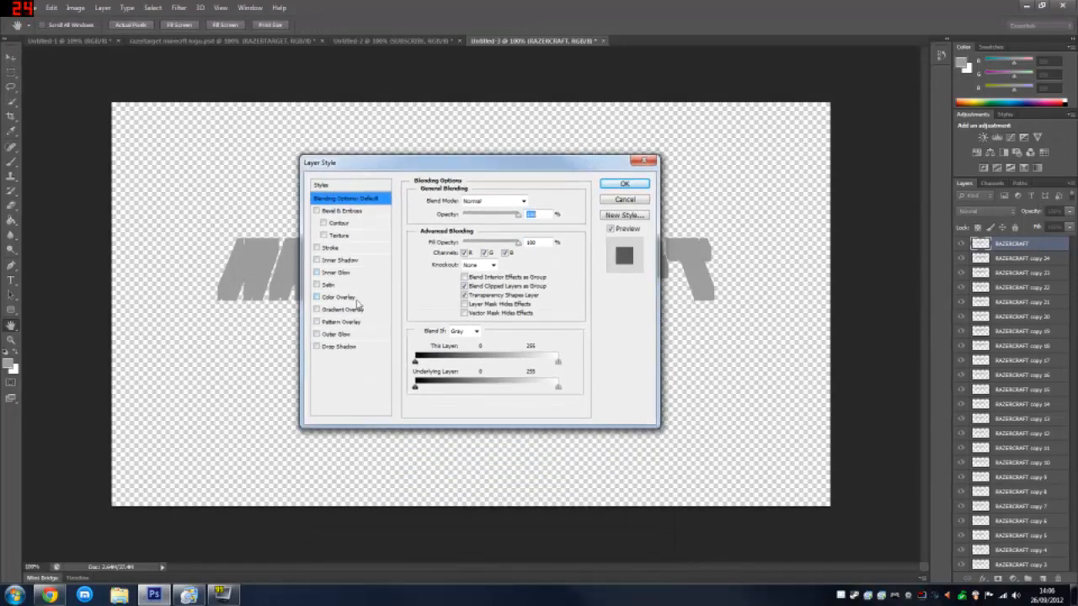
{"action": "left_click", "coordinate": [319, 250]}
{"action": "left_click_drag", "start_coordinate": [390, 168], "coordinate": [379, 341]}
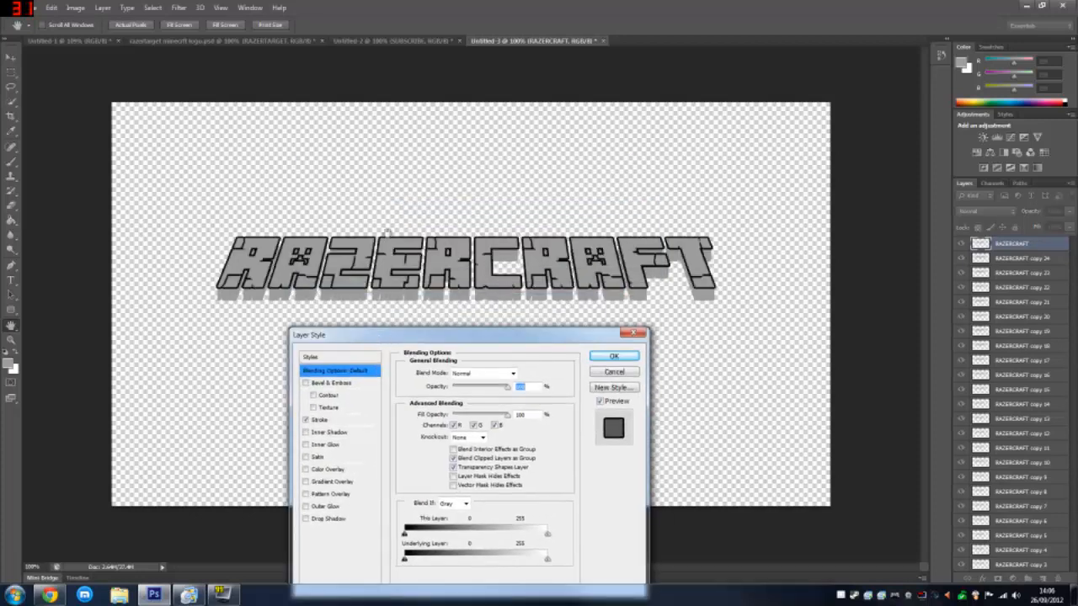
{"action": "left_click", "coordinate": [339, 421]}
{"action": "left_click_drag", "start_coordinate": [514, 372], "coordinate": [480, 376]}
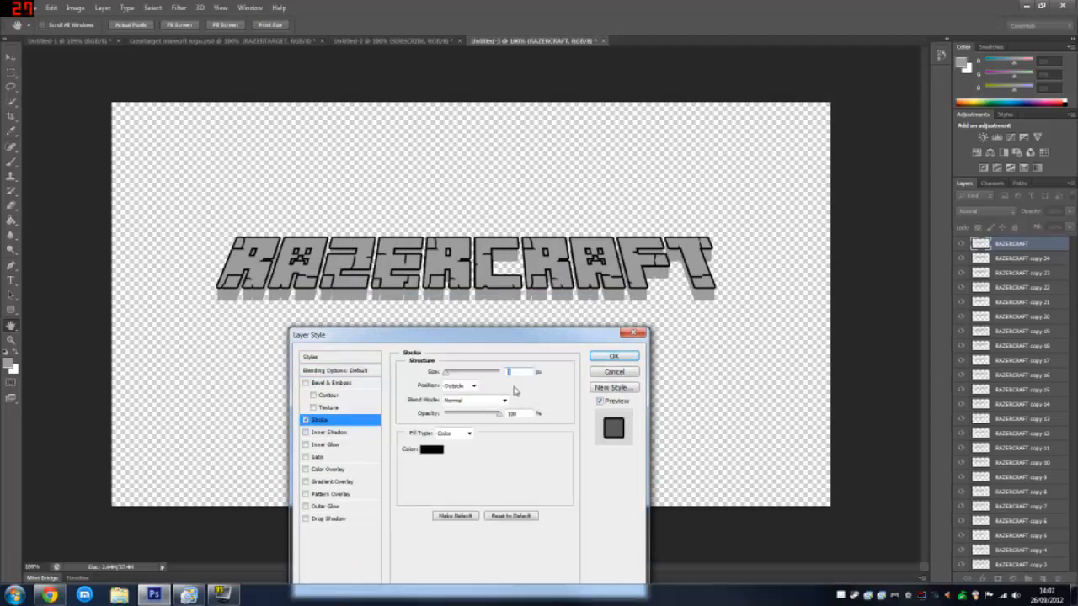
{"action": "type", "text": "2"}
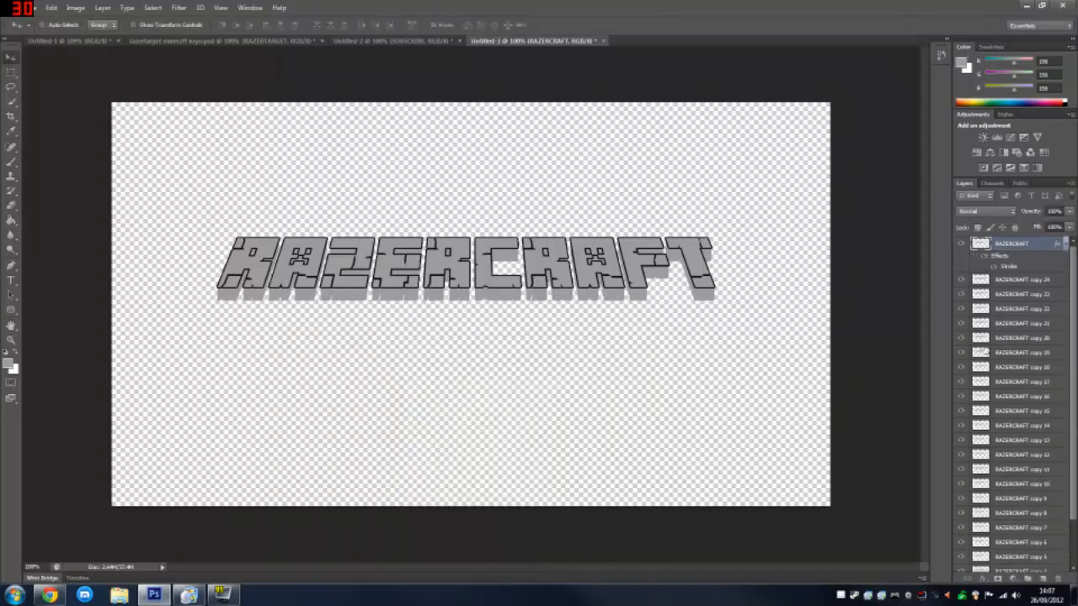
Step: Merge all the RAZERCRAFT copy layers, from copy 24 down to the first copy, into a single depth layer
{"action": "left_click", "coordinate": [1024, 283]}
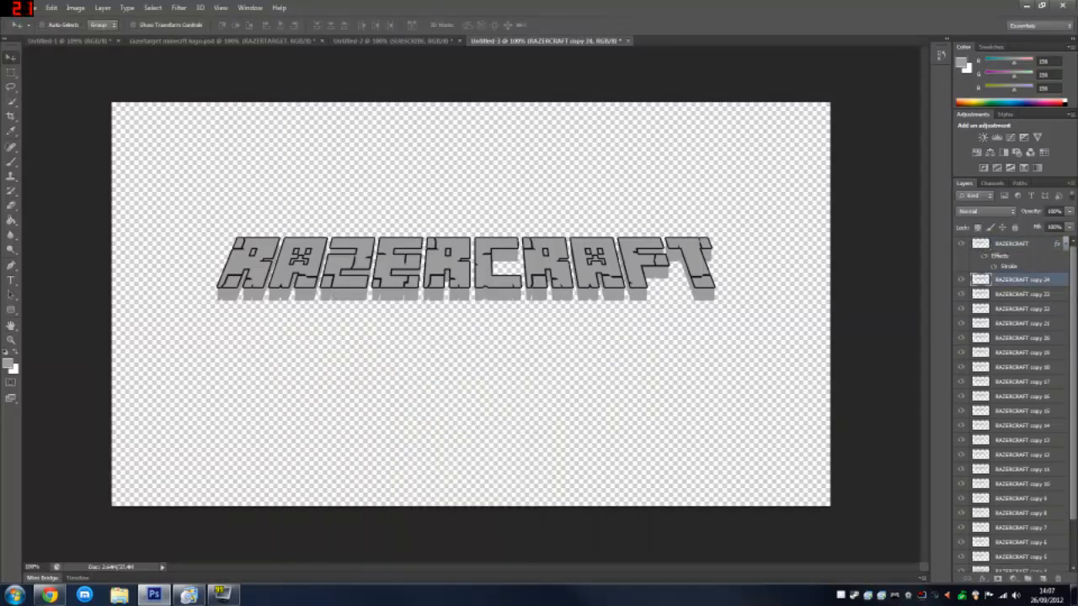
{"action": "left_click_drag", "start_coordinate": [1074, 293], "coordinate": [1076, 395]}
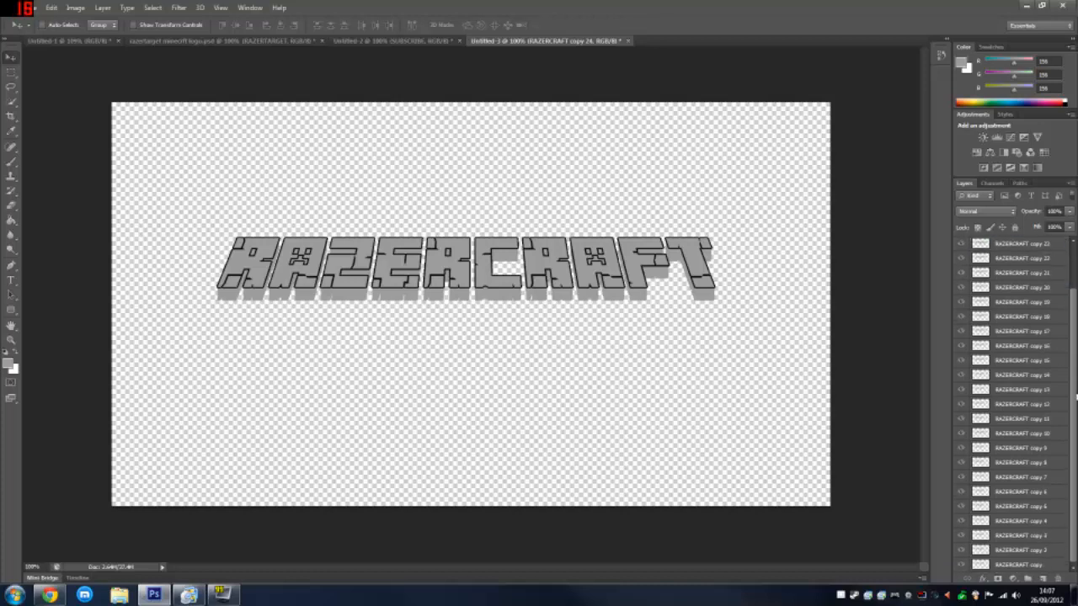
{"action": "left_click", "coordinate": [1029, 565], "text": "shift"}
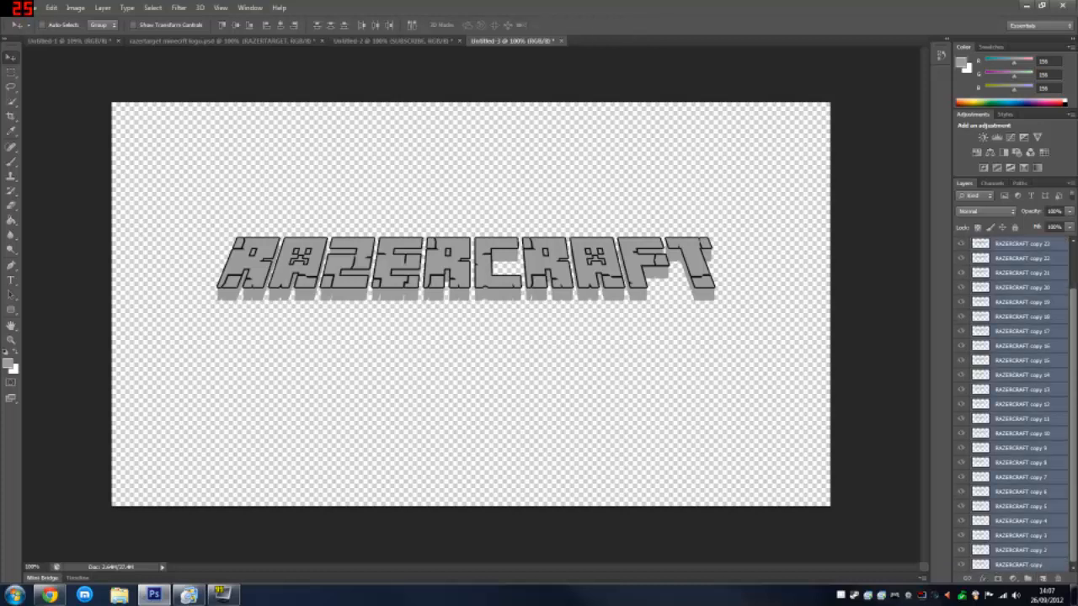
{"action": "left_click_drag", "start_coordinate": [1073, 503], "coordinate": [1072, 409]}
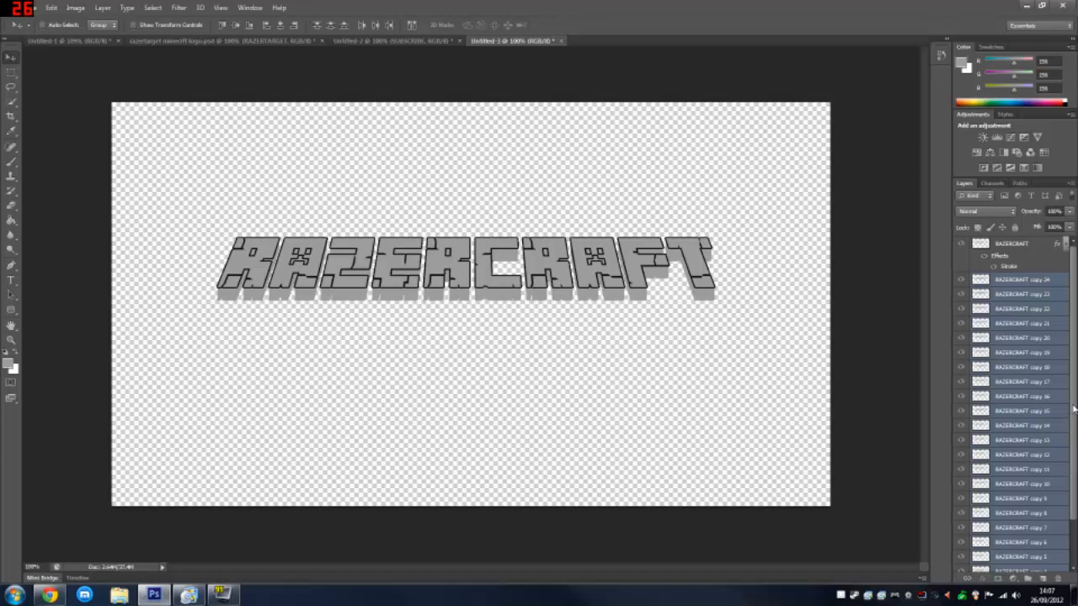
{"action": "key", "text": "ctrl+e"}
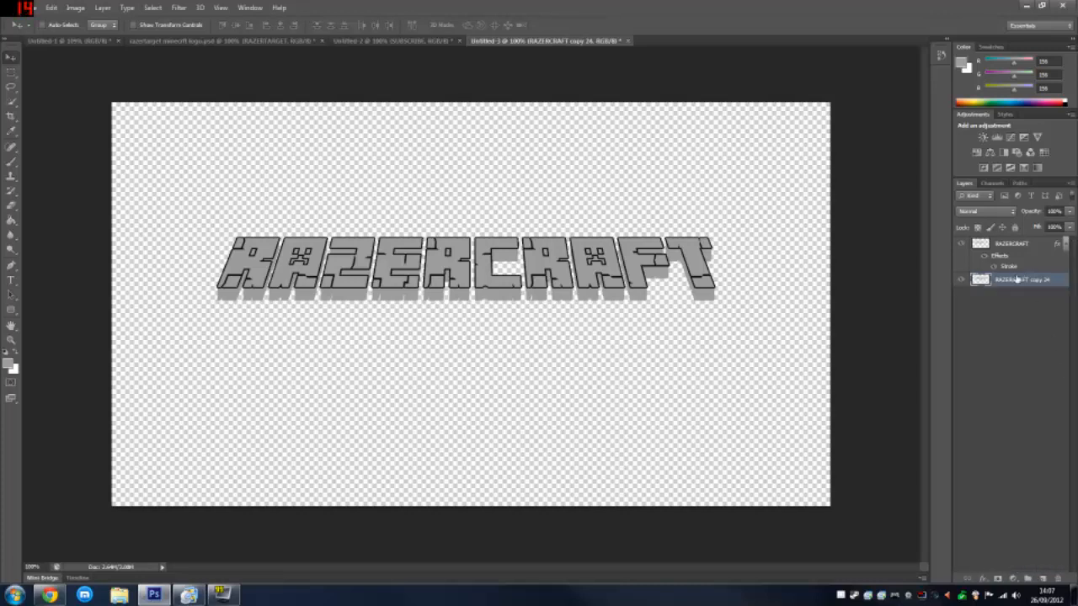
Step: Add a black outside Stroke with a size of 2 px to the merged depth layer
{"action": "right_click", "coordinate": [1044, 283]}
{"action": "left_click", "coordinate": [945, 163]}
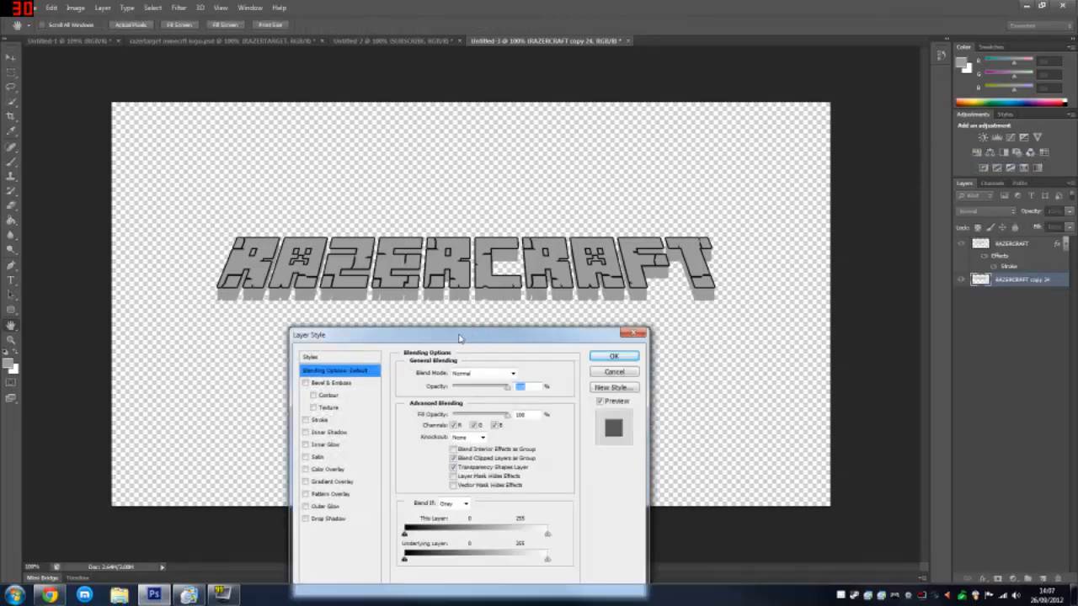
{"action": "left_click_drag", "start_coordinate": [466, 338], "coordinate": [478, 339]}
{"action": "left_click", "coordinate": [325, 419]}
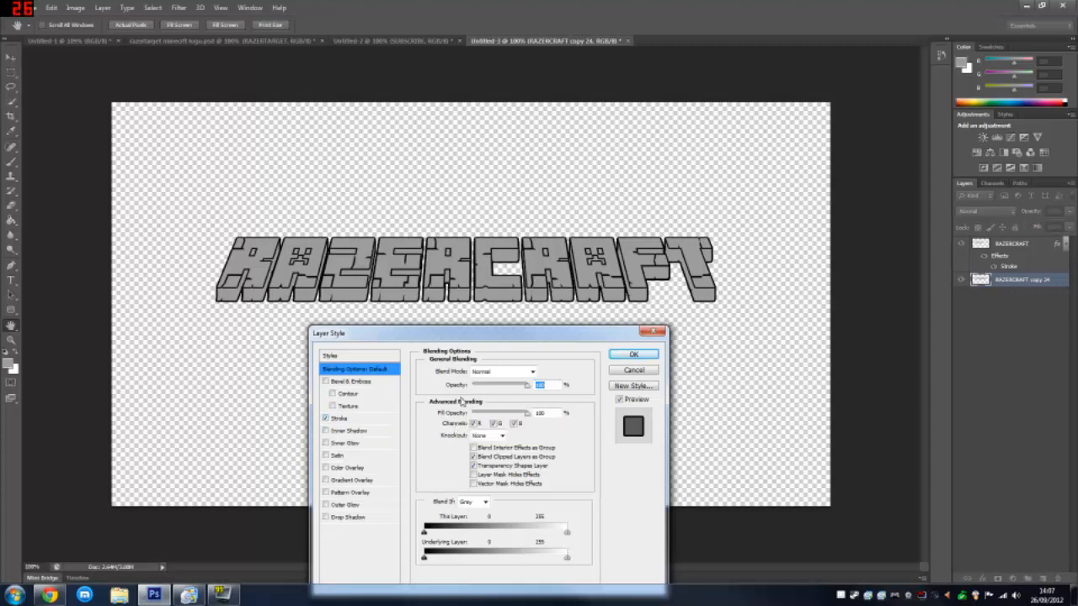
{"action": "left_click", "coordinate": [367, 419]}
{"action": "double_click", "coordinate": [527, 371]}
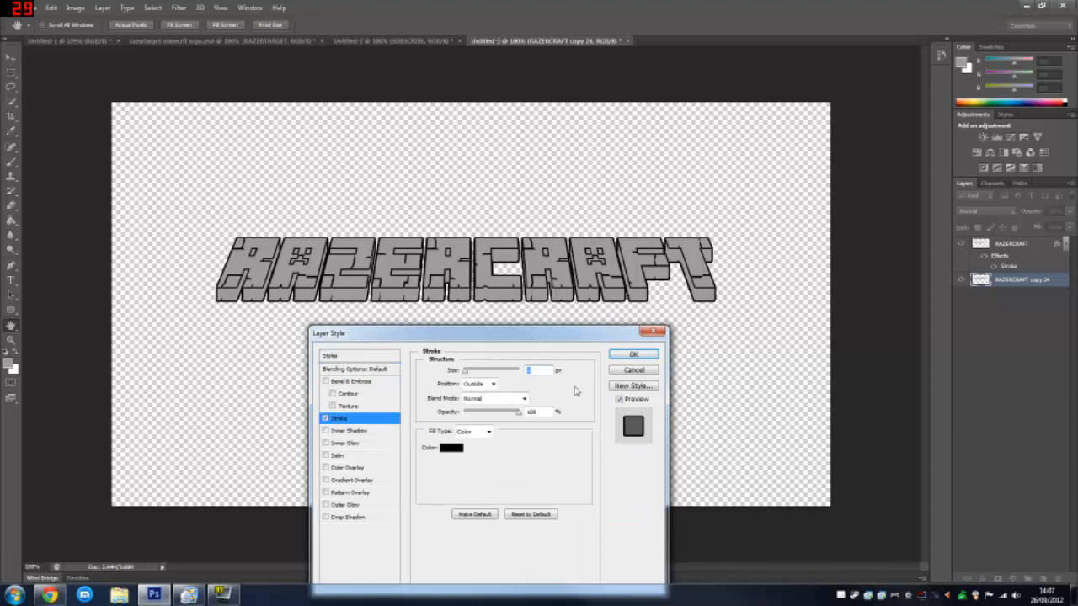
{"action": "type", "text": "2"}
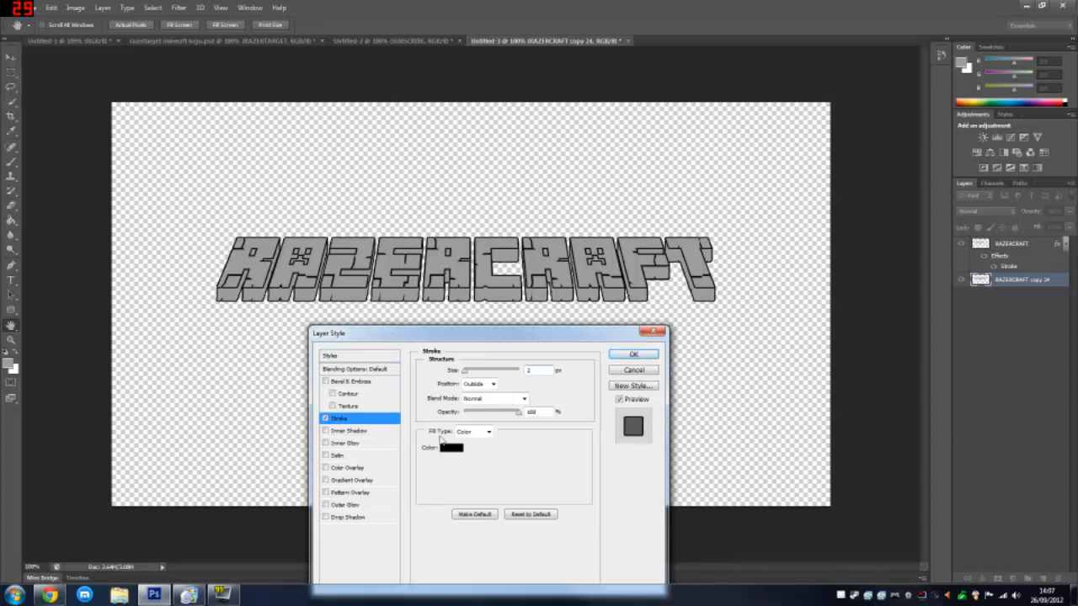
Step: Add a linear Gradient Overlay to the merged depth layer, changing the gradient's white stop to grey 9c9c9c
{"action": "left_click", "coordinate": [373, 480]}
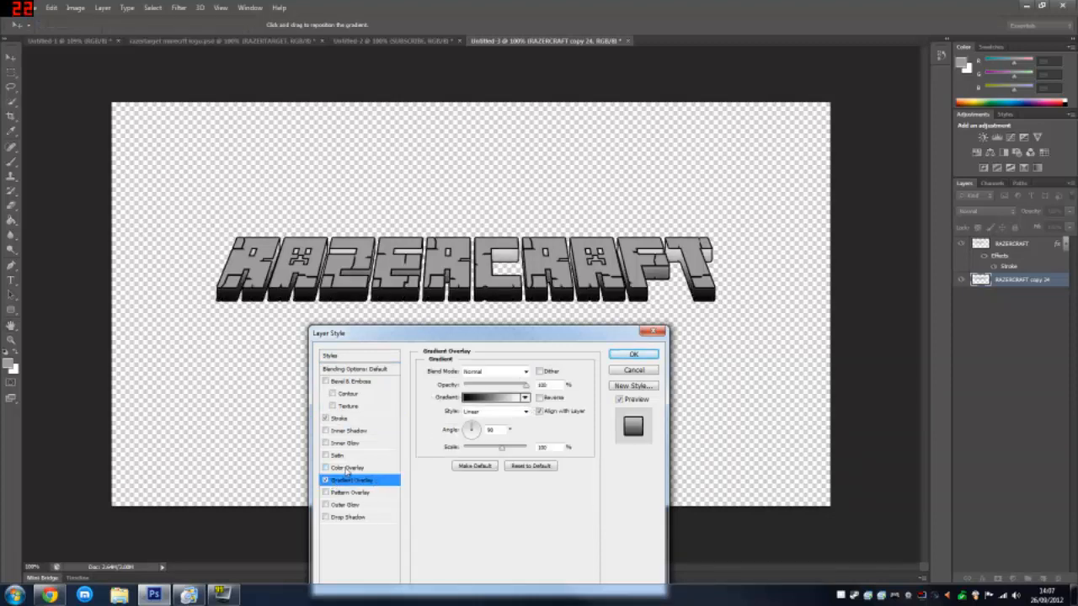
{"action": "left_click_drag", "start_coordinate": [487, 331], "coordinate": [473, 330]}
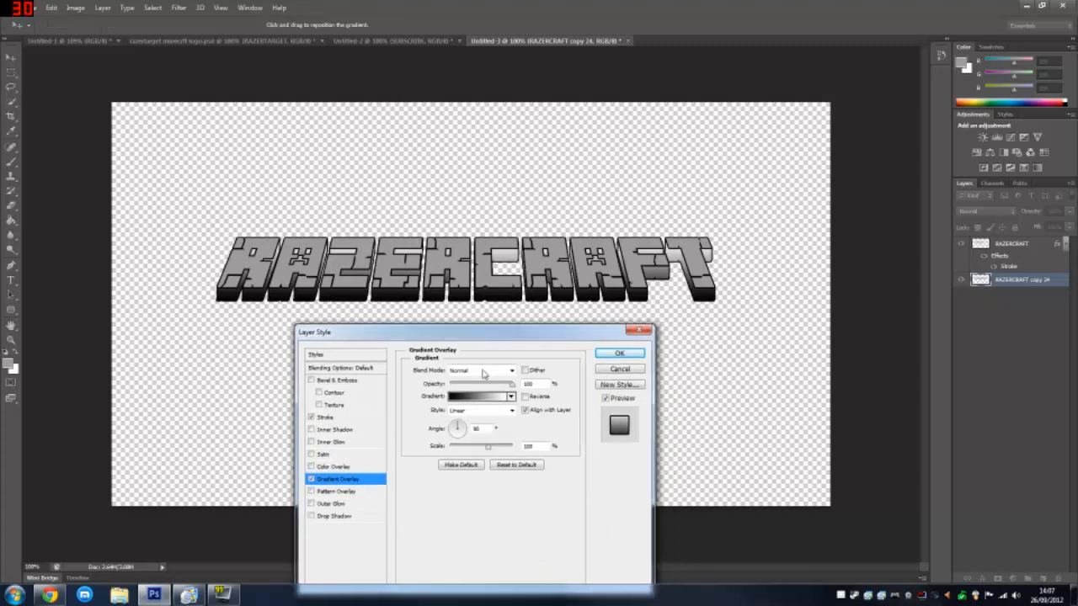
{"action": "left_click", "coordinate": [478, 398]}
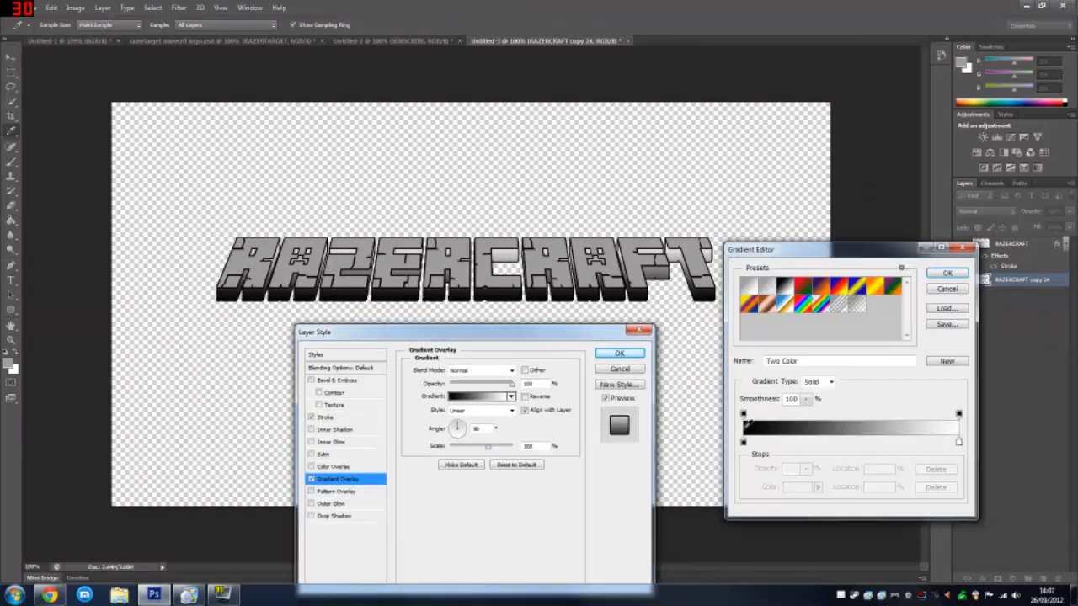
{"action": "left_click", "coordinate": [958, 441]}
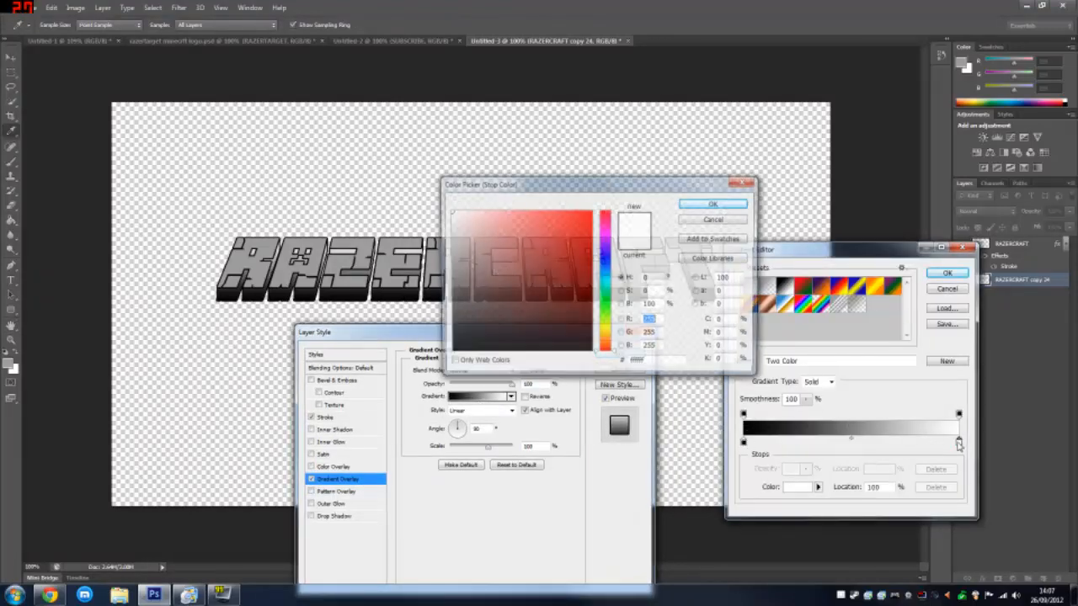
{"action": "double_click", "coordinate": [959, 441]}
{"action": "double_click", "coordinate": [644, 363]}
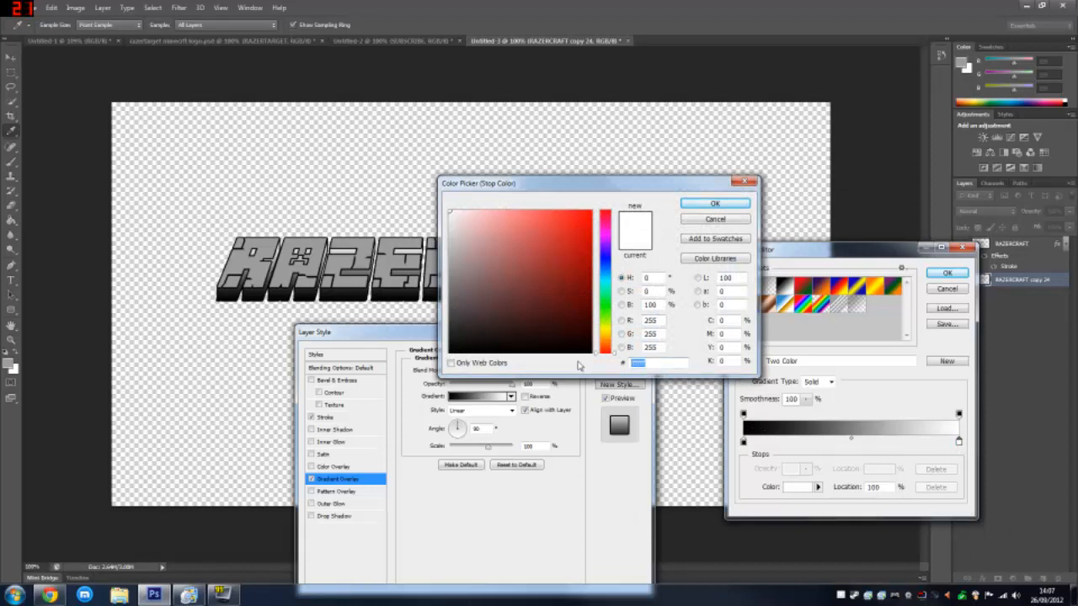
{"action": "type", "text": "9c9c9c"}
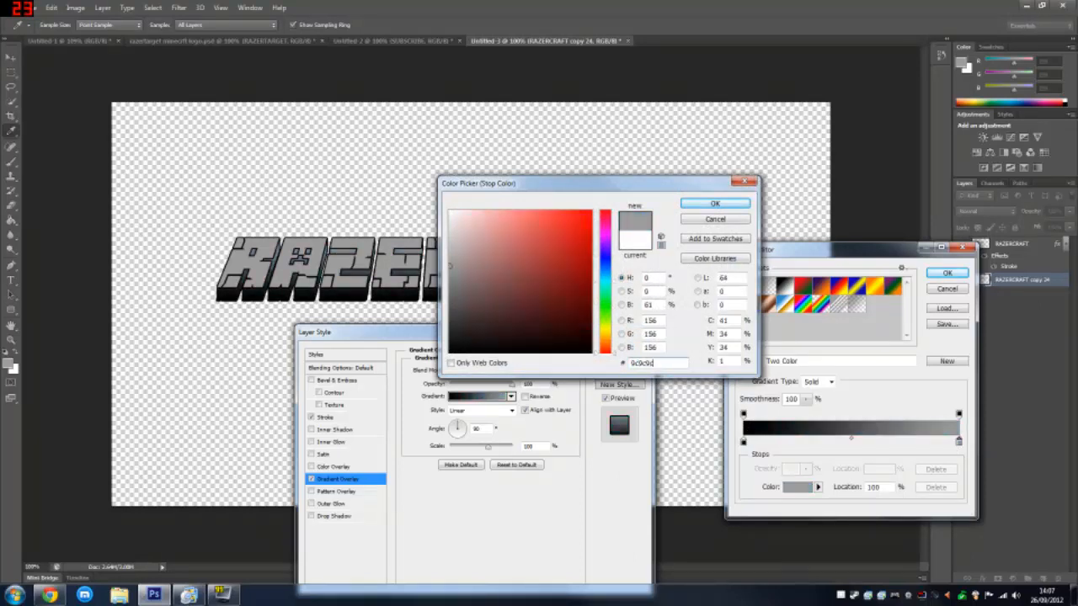
{"action": "left_click", "coordinate": [729, 208]}
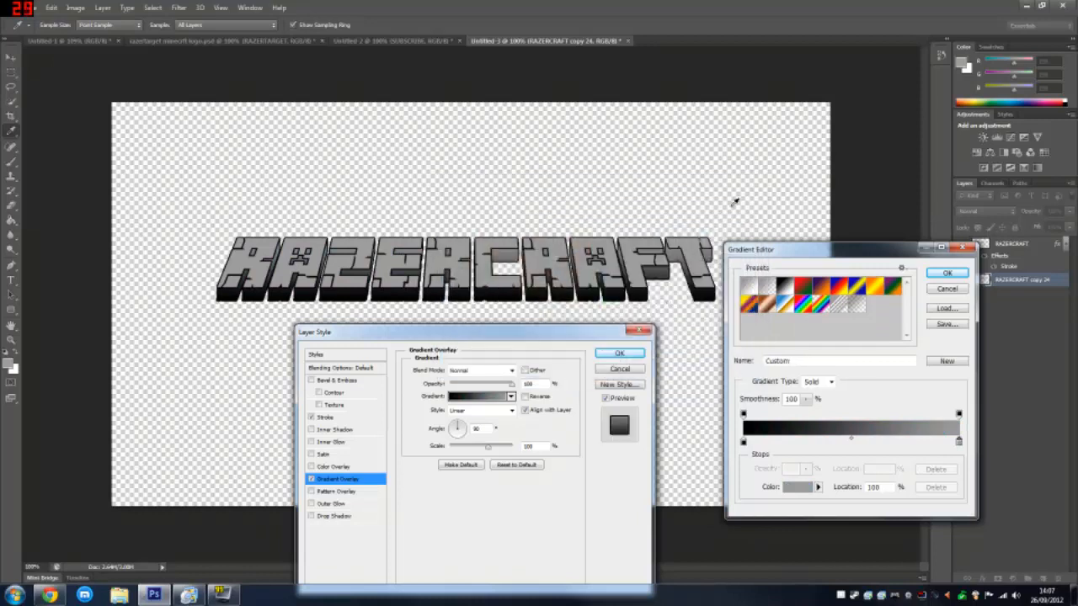
{"action": "left_click", "coordinate": [946, 273]}
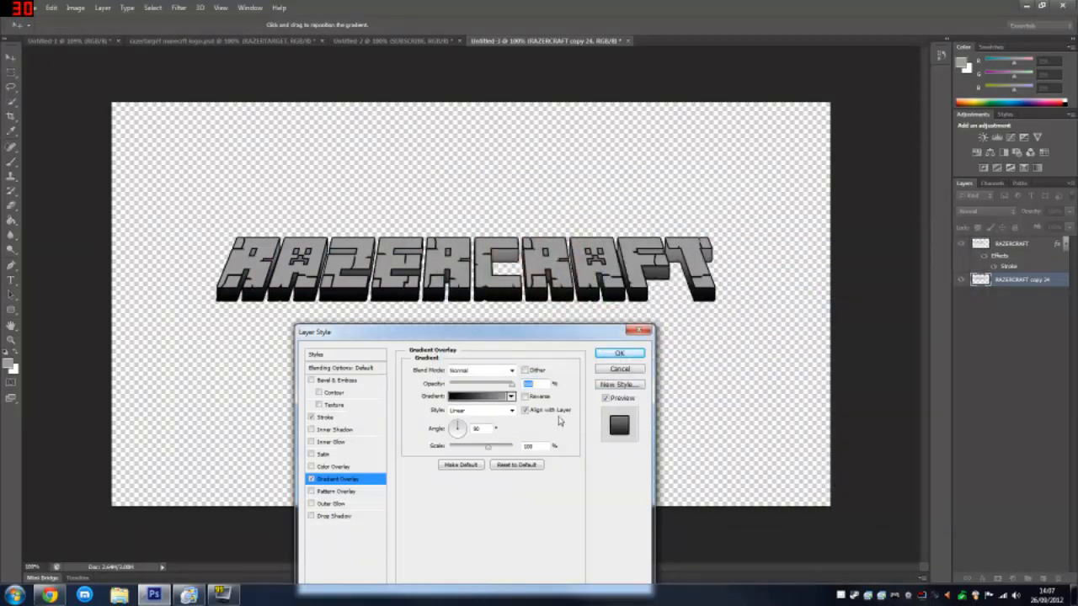
Step: Reverse the depth layer's gradient overlay and turn off its alignment with the layer
{"action": "left_click", "coordinate": [524, 398]}
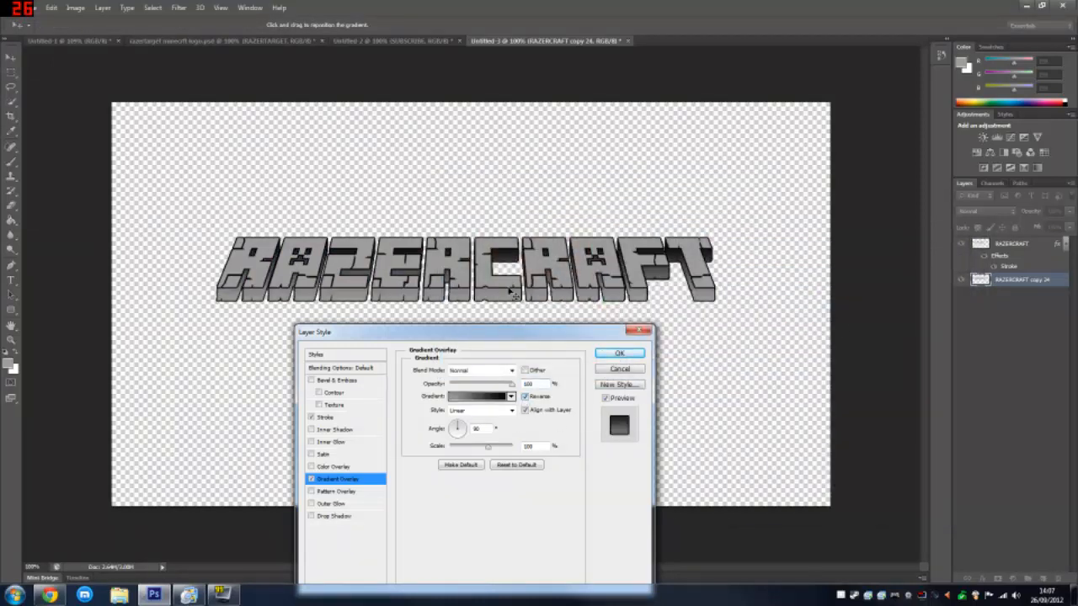
{"action": "left_click", "coordinate": [483, 397]}
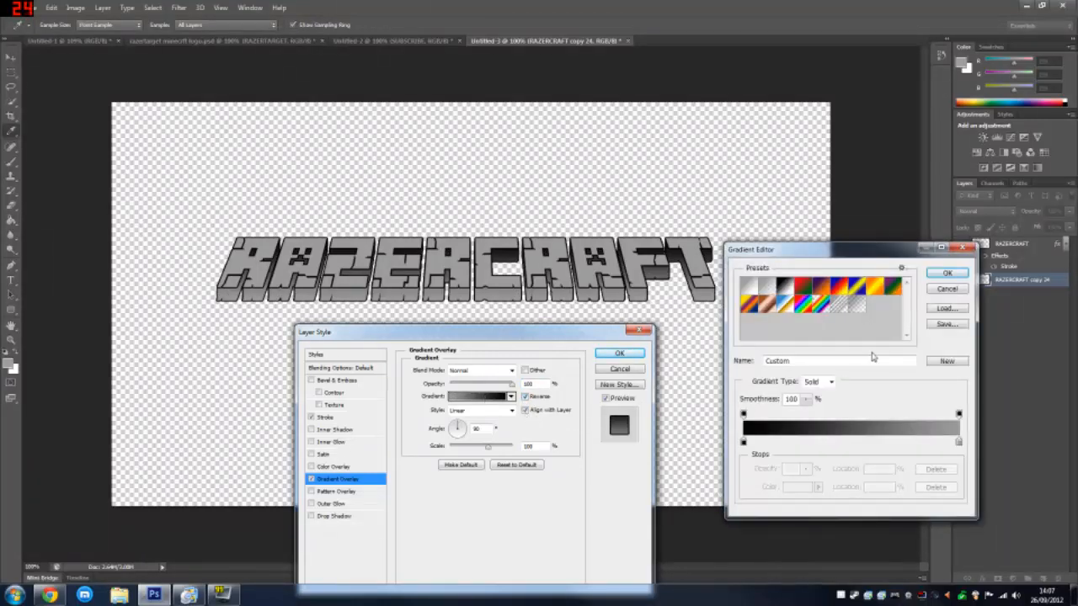
{"action": "left_click", "coordinate": [943, 277]}
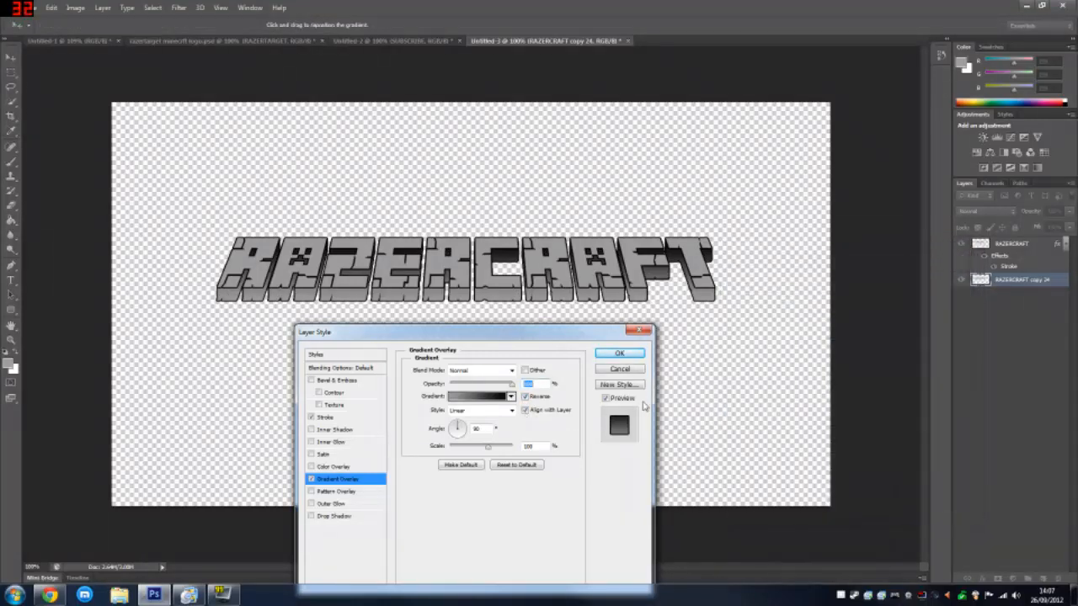
{"action": "left_click", "coordinate": [524, 411]}
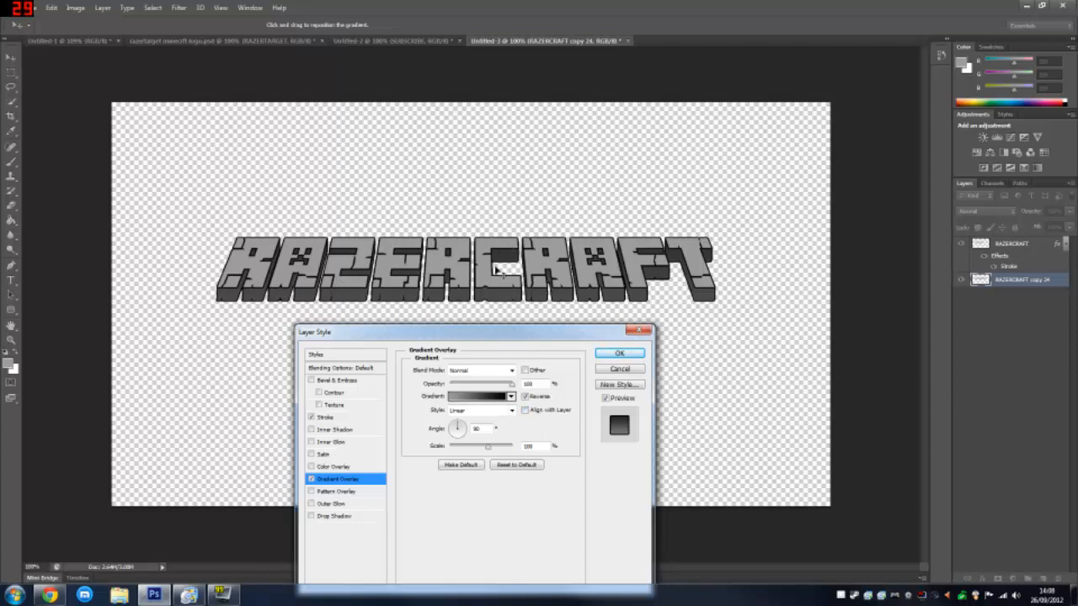
Step: Check the Minecraft reference logo in the browser, darken the gradient's grey stop to 5b5a5a, and apply the layer style
{"action": "left_click", "coordinate": [62, 595]}
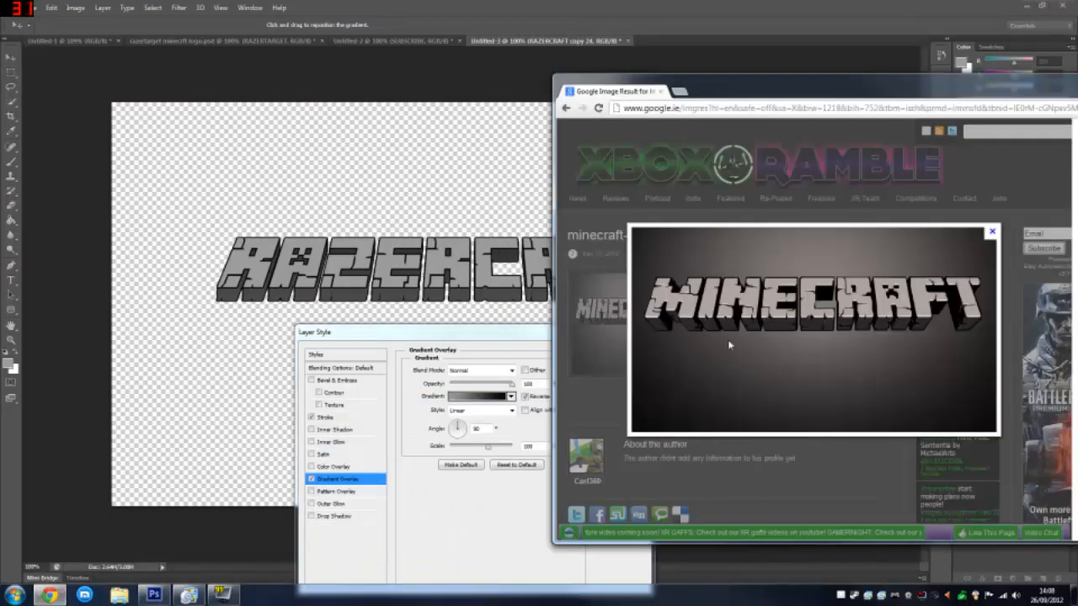
{"action": "left_click", "coordinate": [52, 595]}
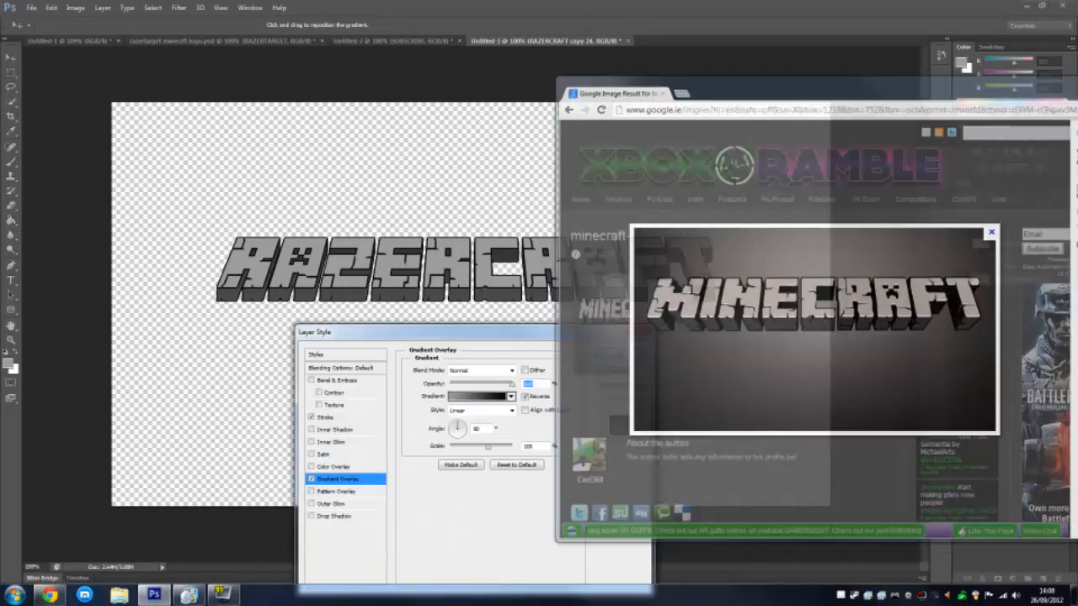
{"action": "left_click", "coordinate": [493, 398]}
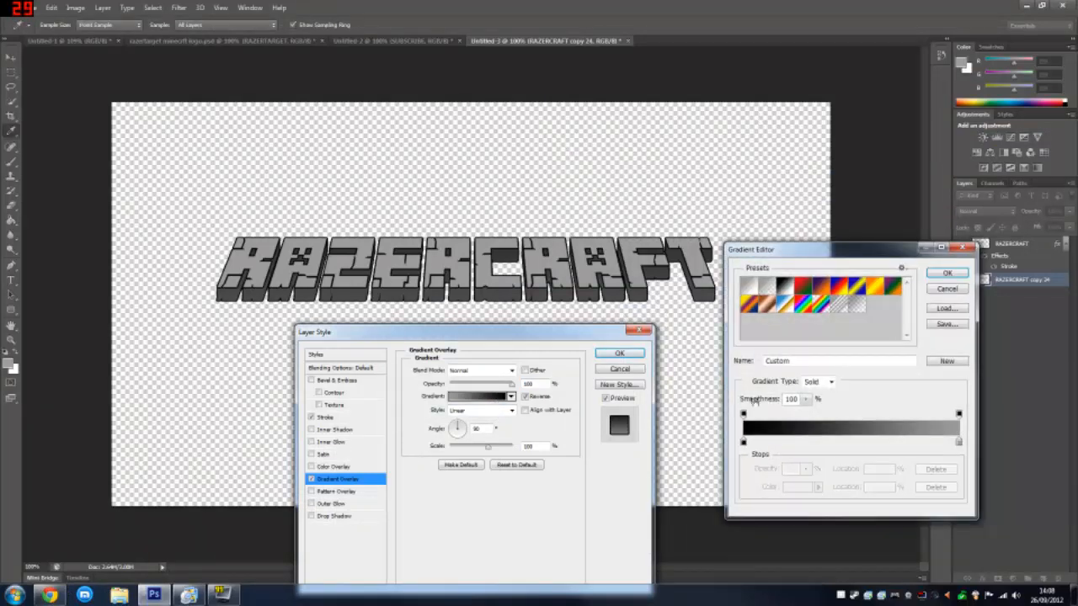
{"action": "double_click", "coordinate": [958, 441]}
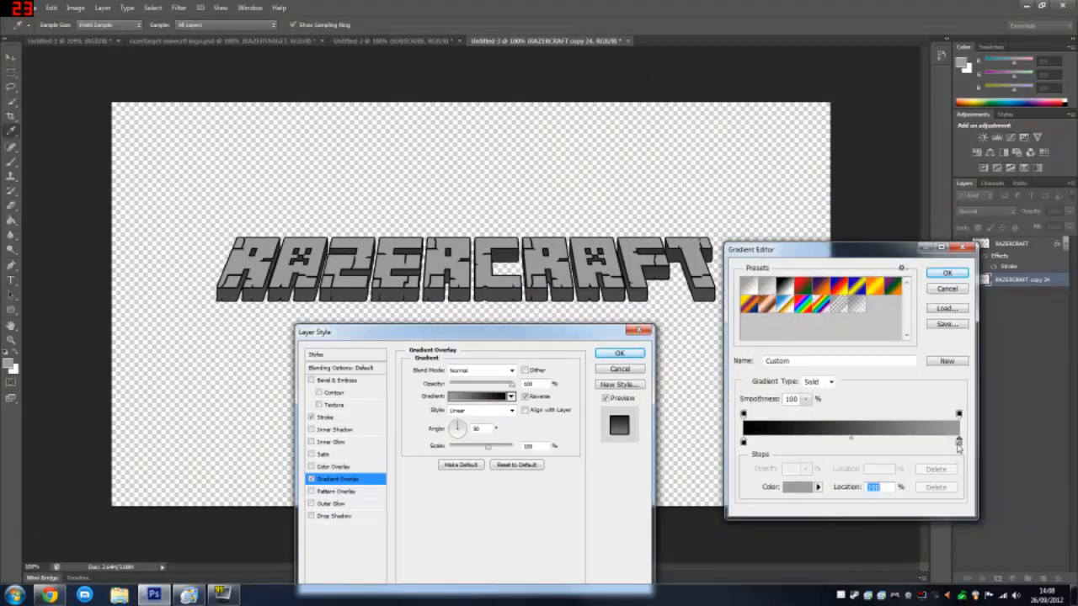
{"action": "left_click", "coordinate": [452, 293]}
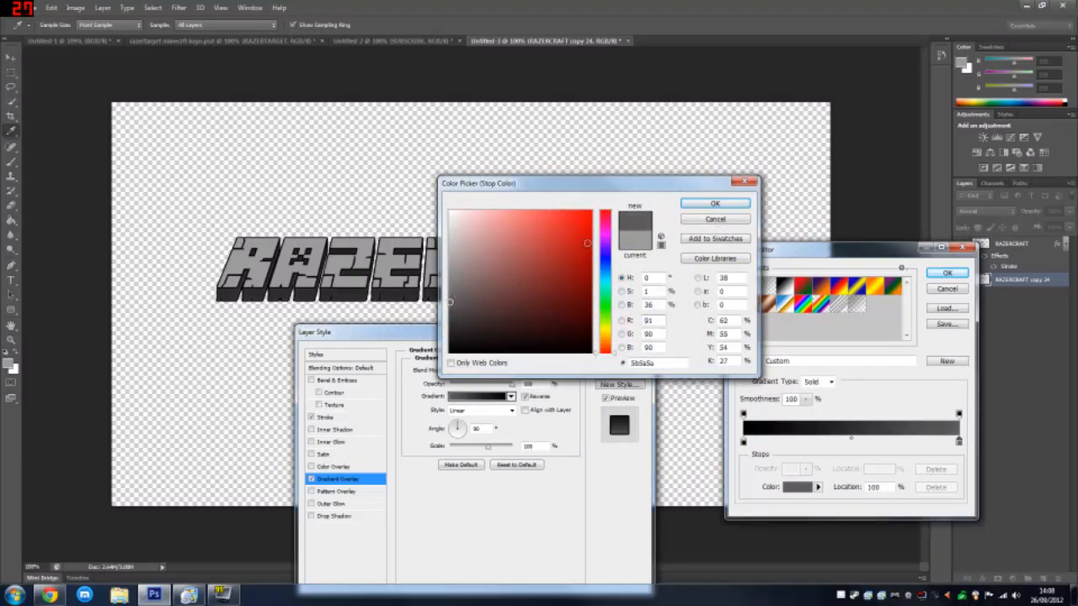
{"action": "left_click", "coordinate": [715, 203]}
{"action": "left_click", "coordinate": [962, 280]}
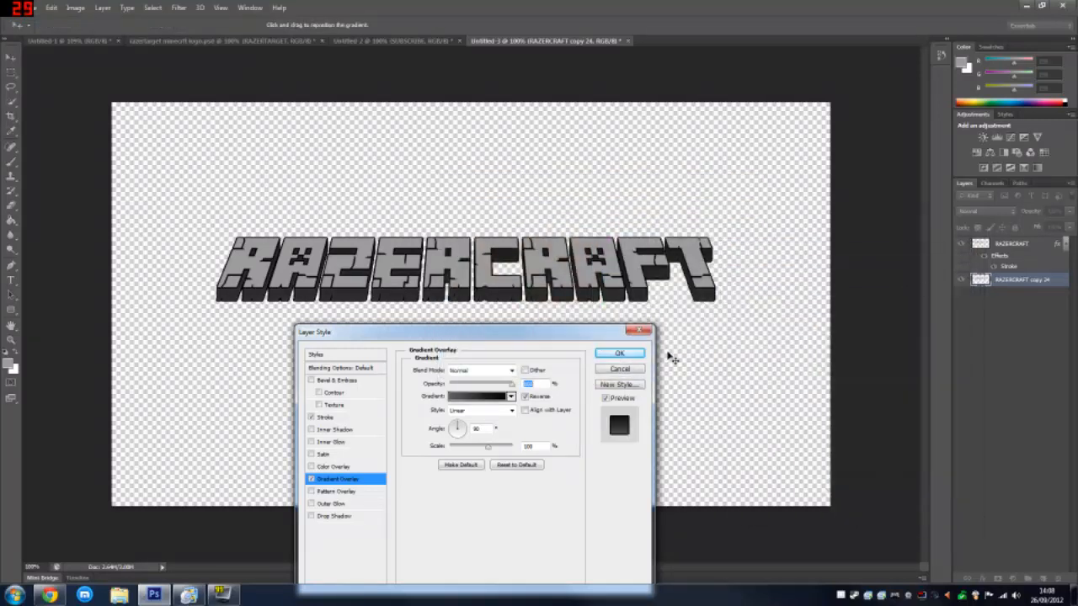
{"action": "left_click", "coordinate": [629, 334]}
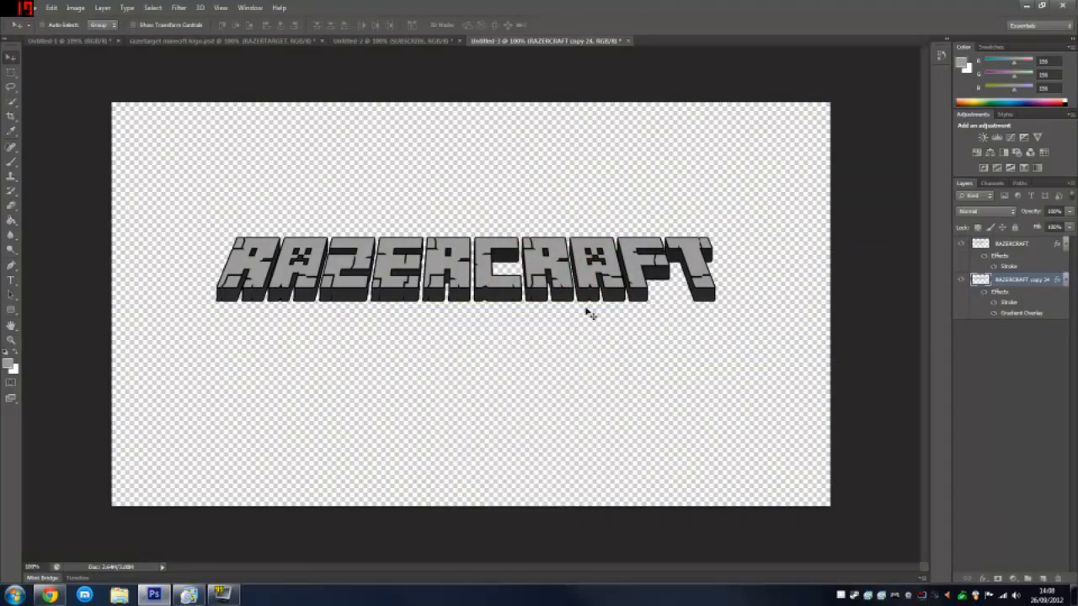
Step: Merge the RAZERCRAFT face layer and the depth layer into a single layer
{"action": "left_click", "coordinate": [1014, 246], "text": "shift"}
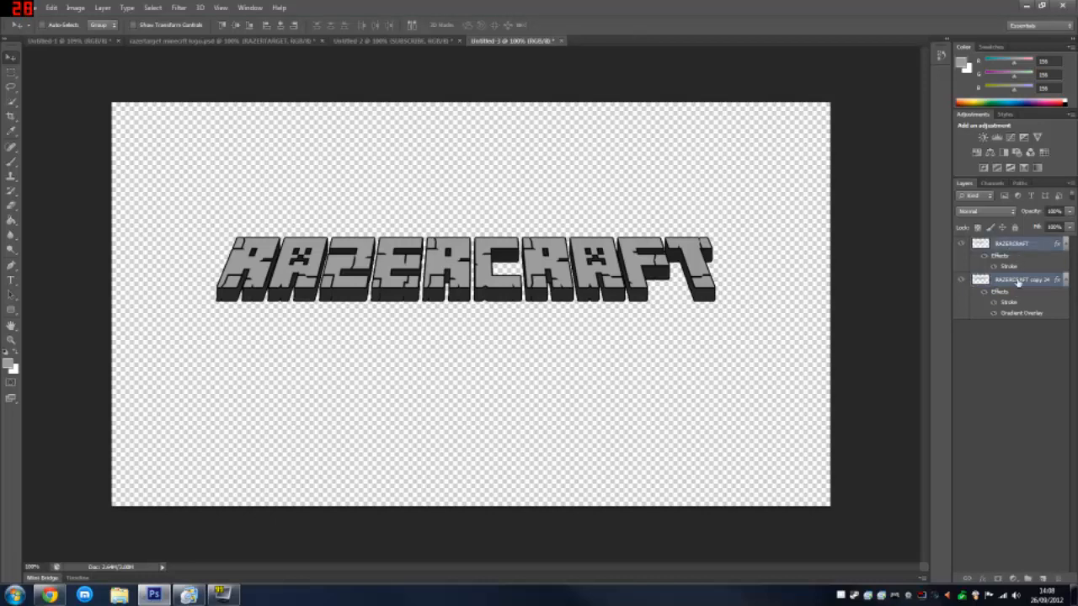
{"action": "right_click", "coordinate": [1015, 249]}
{"action": "left_click", "coordinate": [1031, 251]}
{"action": "key", "text": "ctrl+e"}
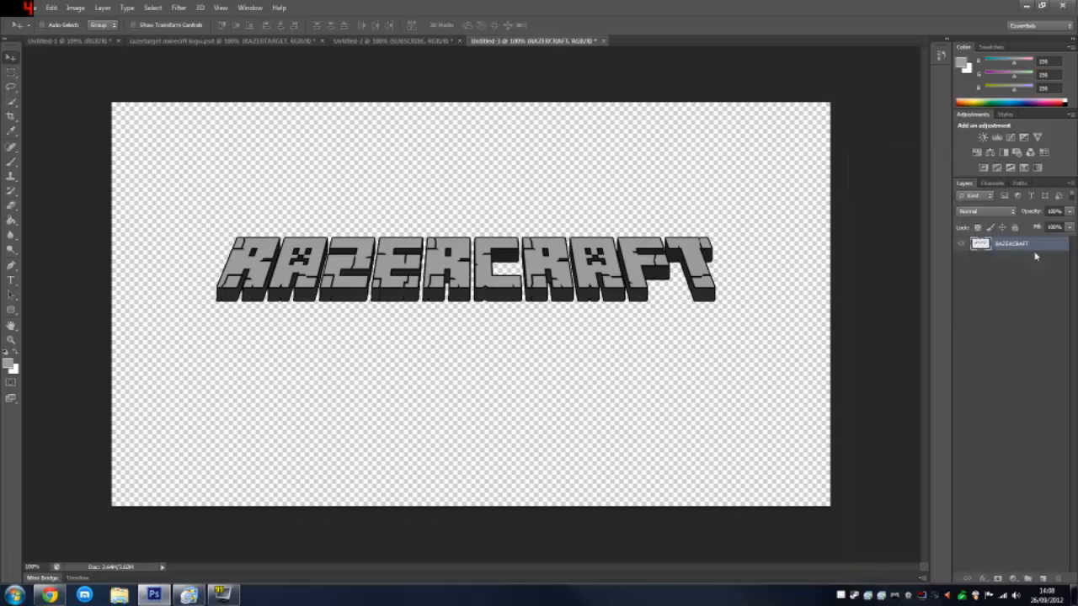
Step: Scale the merged RAZERCRAFT logo to about 98% of its width and 96% of its height, and reposition it in the canvas's upper middle
{"action": "left_click_drag", "start_coordinate": [512, 285], "coordinate": [496, 254]}
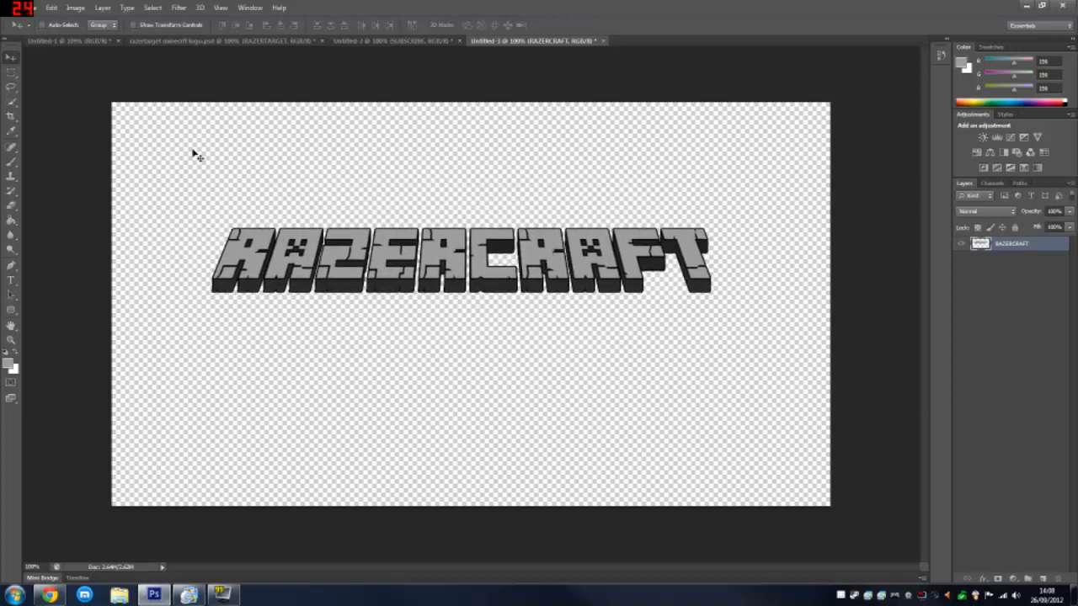
{"action": "key", "text": "ctrl+t"}
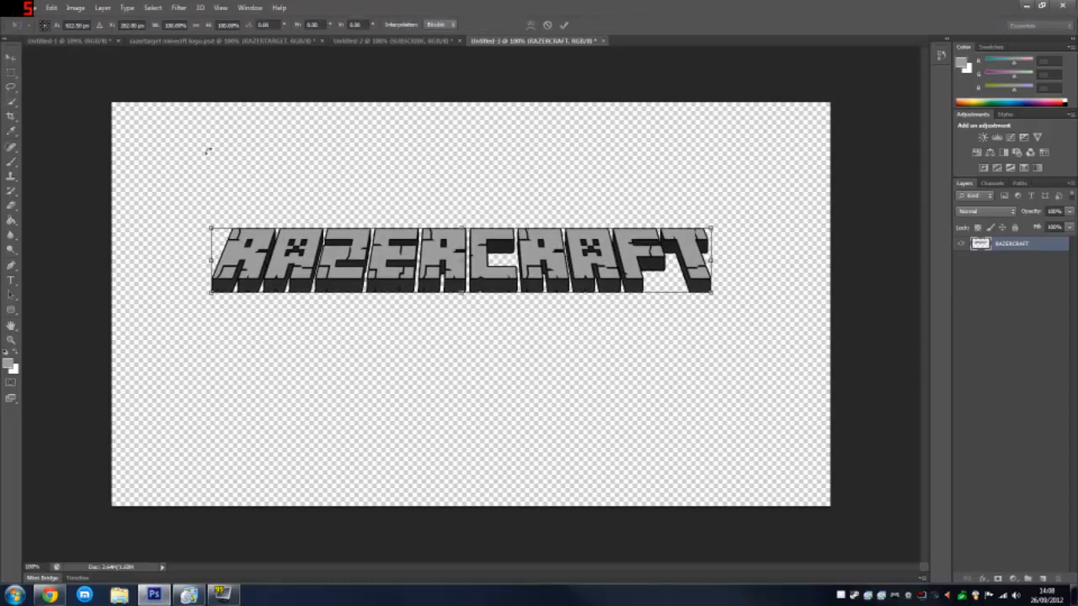
{"action": "mouse_move", "coordinate": [208, 243]}
{"action": "left_mouse_down"}
{"action": "mouse_move", "coordinate": [169, 202]}
{"action": "mouse_move", "coordinate": [219, 230]}
{"action": "left_mouse_up"}
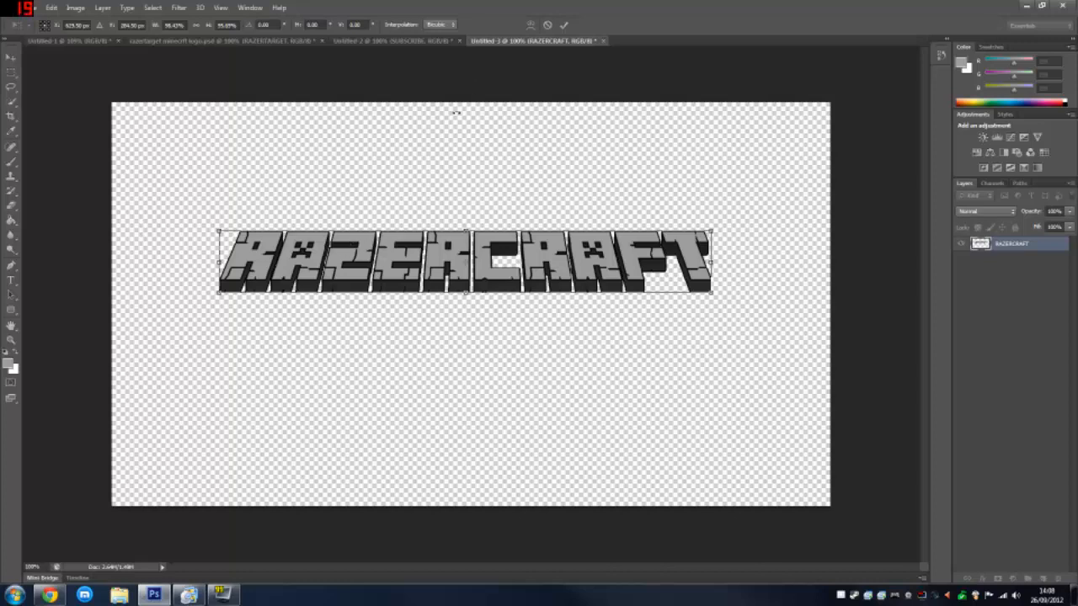
{"action": "left_click_drag", "start_coordinate": [489, 254], "coordinate": [494, 258]}
{"action": "key", "text": "Return"}
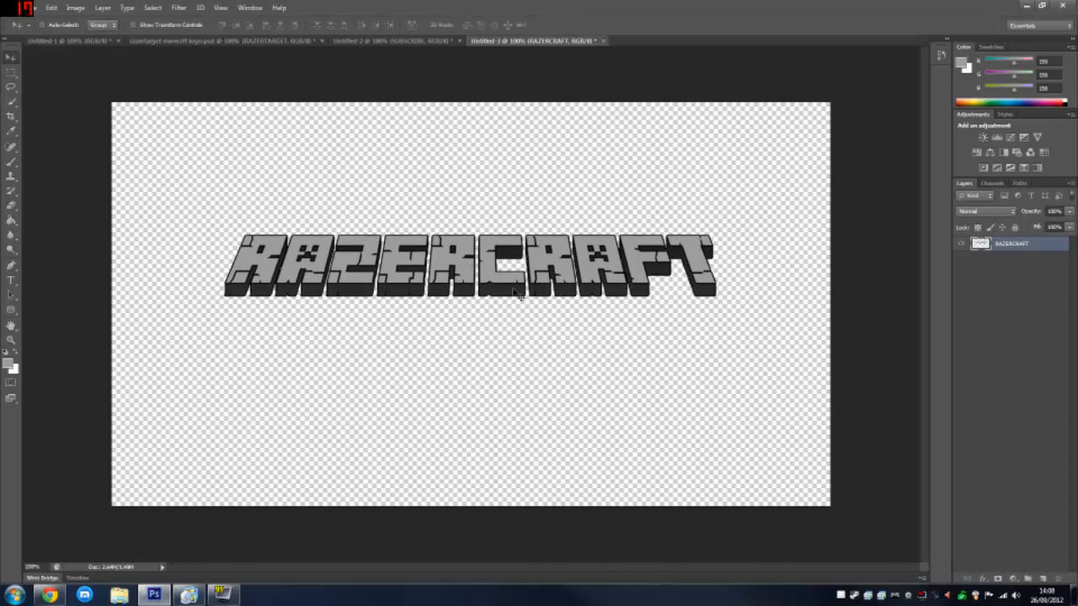
Step: Place the scratched-texture image from the Textures folder into the document and move its layer below the RAZERCRAFT layer
{"action": "left_click", "coordinate": [120, 594]}
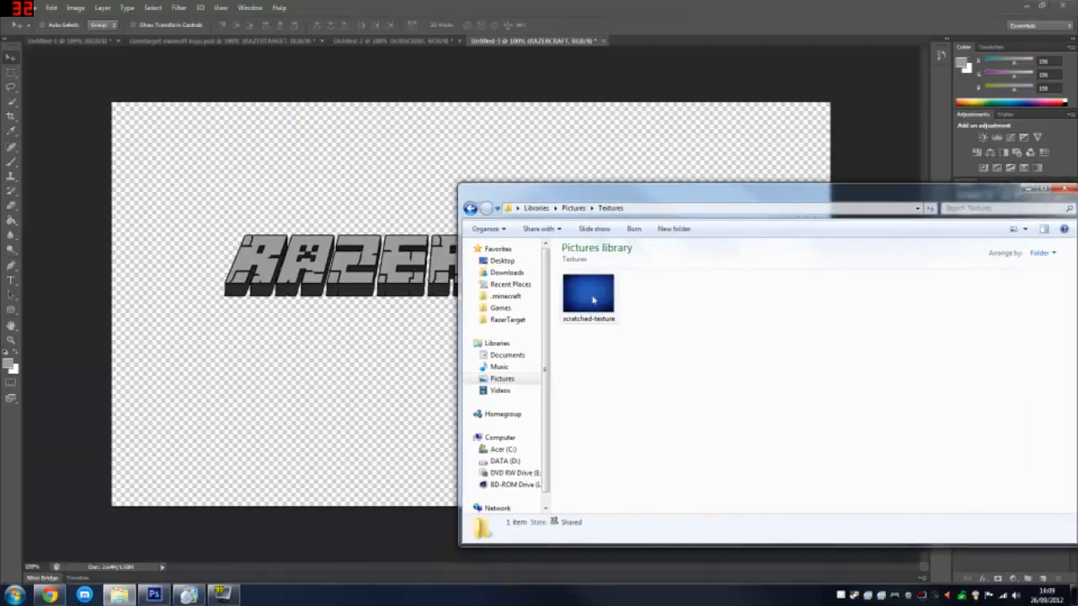
{"action": "left_click_drag", "start_coordinate": [570, 310], "coordinate": [319, 301]}
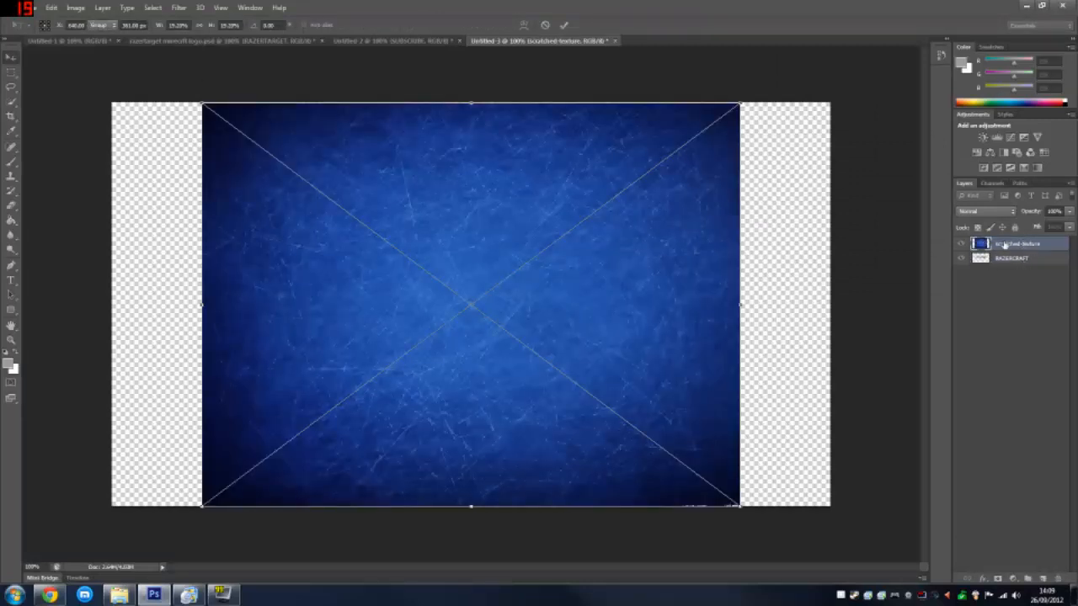
{"action": "key", "text": "Return"}
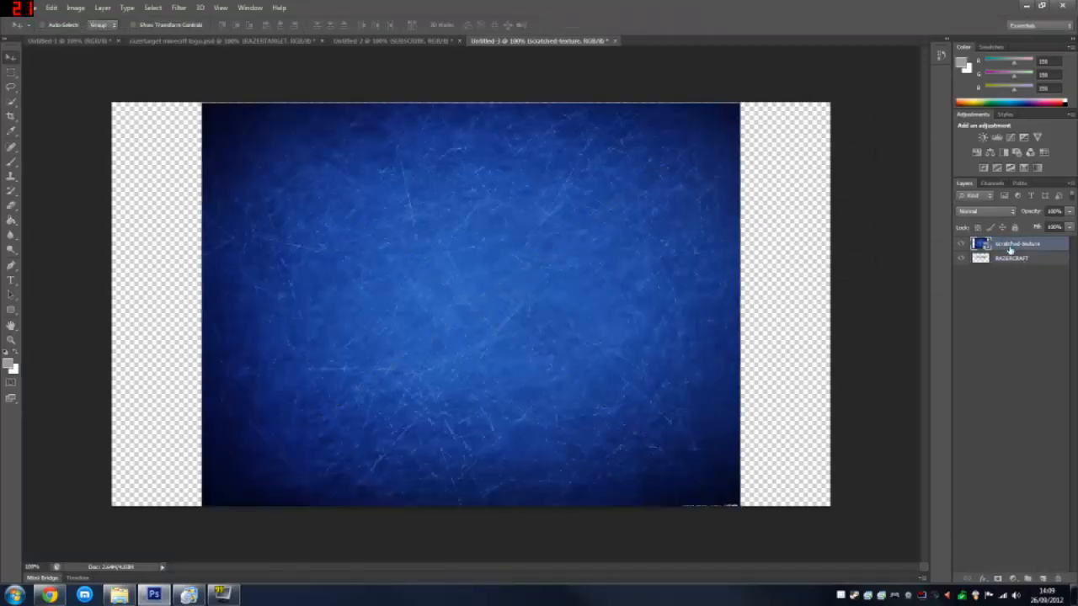
{"action": "left_click_drag", "start_coordinate": [1003, 244], "coordinate": [1010, 268]}
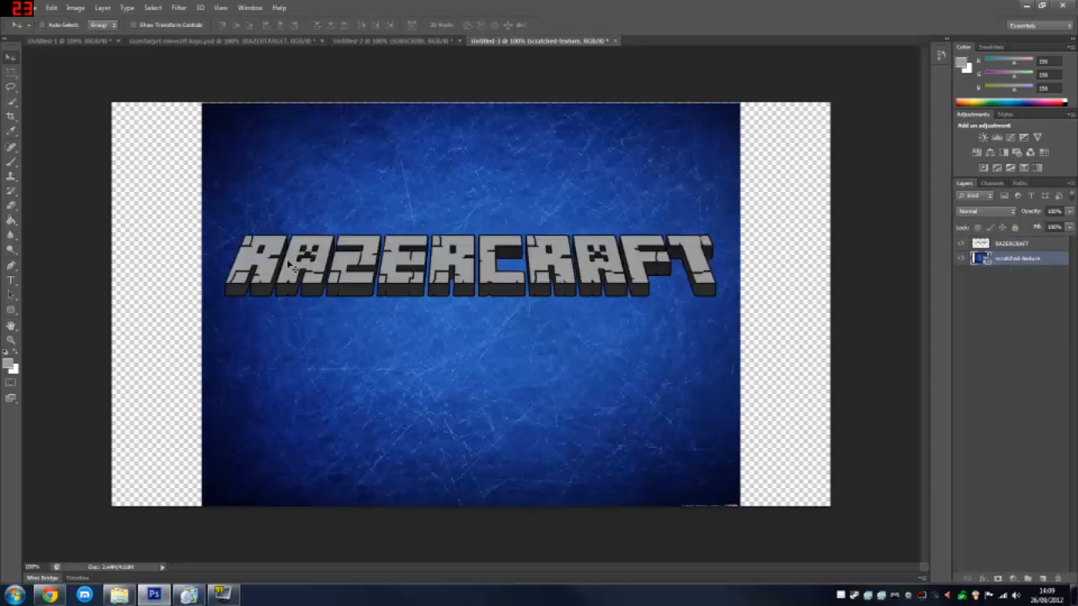